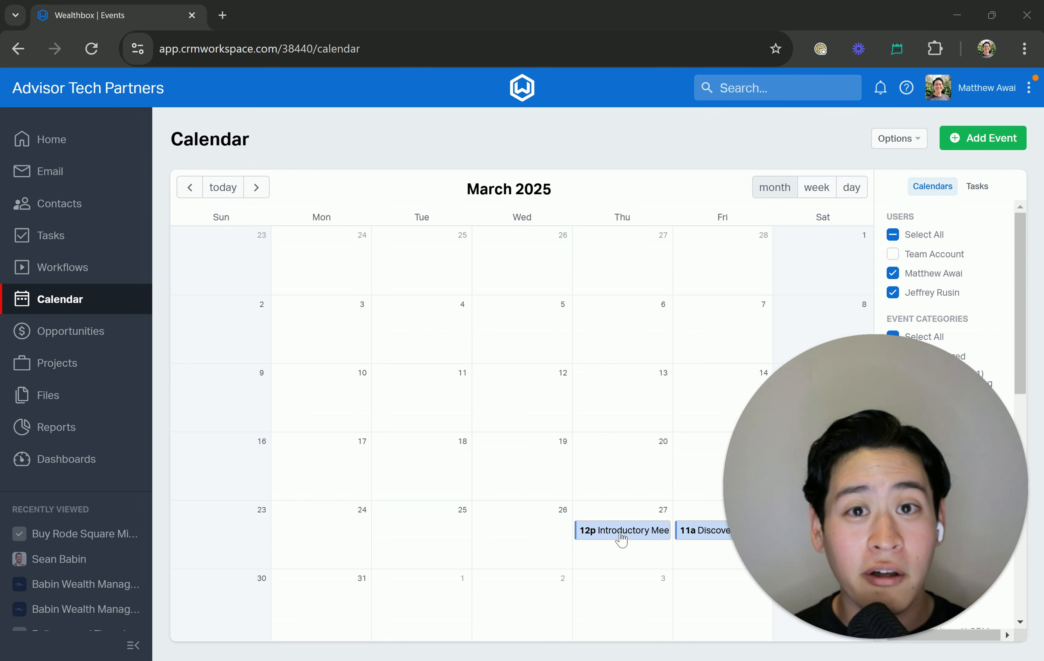
# - Preview the Introductory Meeting event on March 27 in the calendar
pyautogui.click(645, 538)
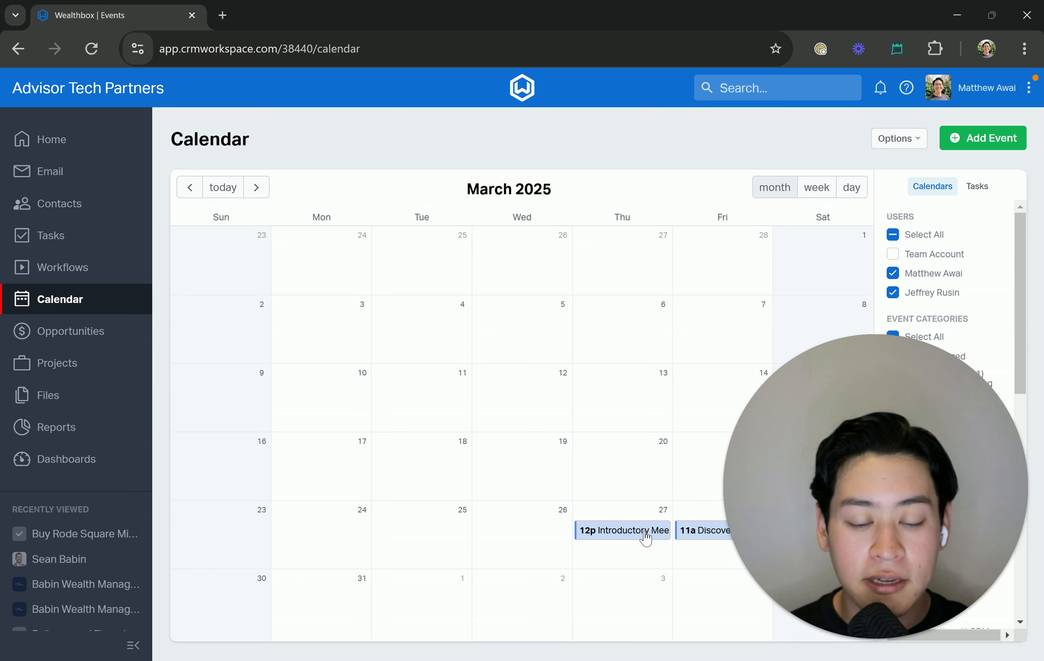
pyautogui.moveTo(877, 443); pyautogui.dragTo(918, 247)
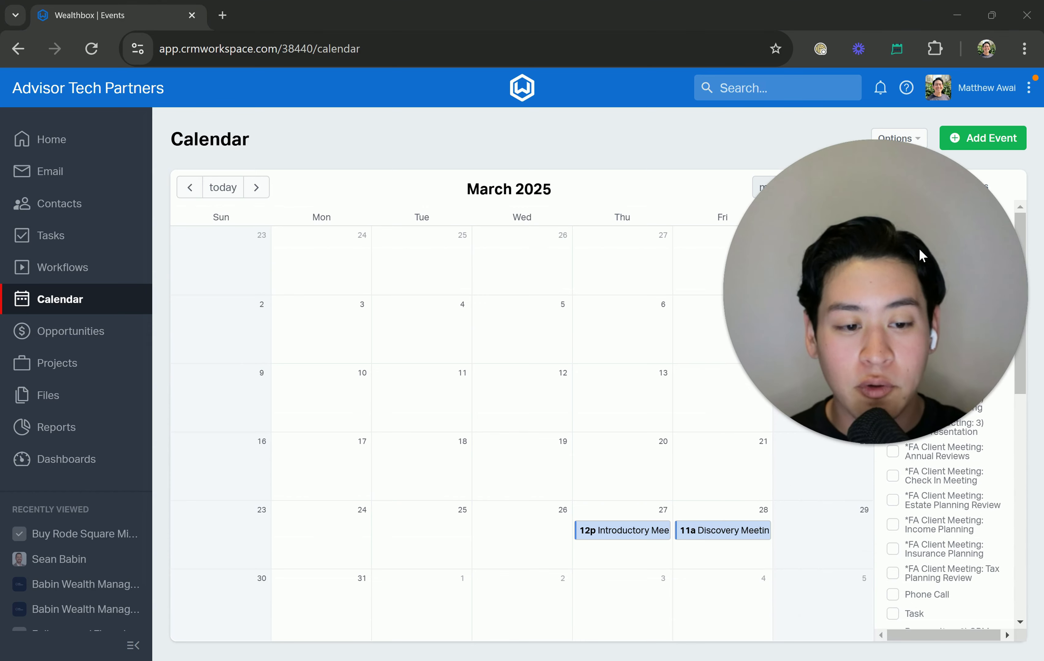
pyautogui.click(653, 530)
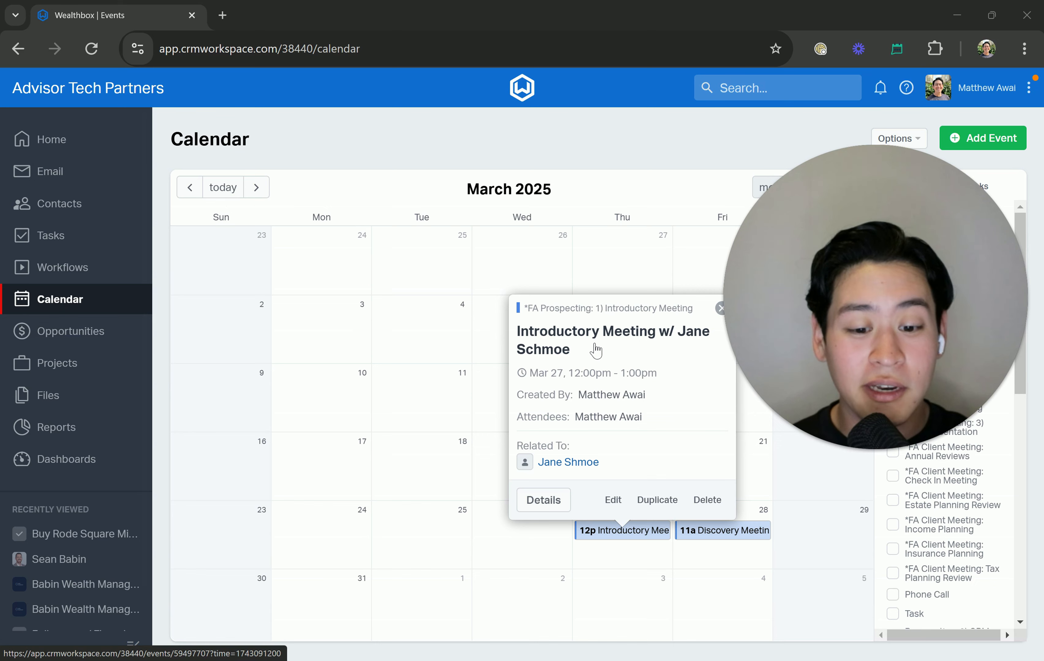
# - Open the details of the March 28 Discovery Meeting and examine its assigned category
pyautogui.click(718, 534)
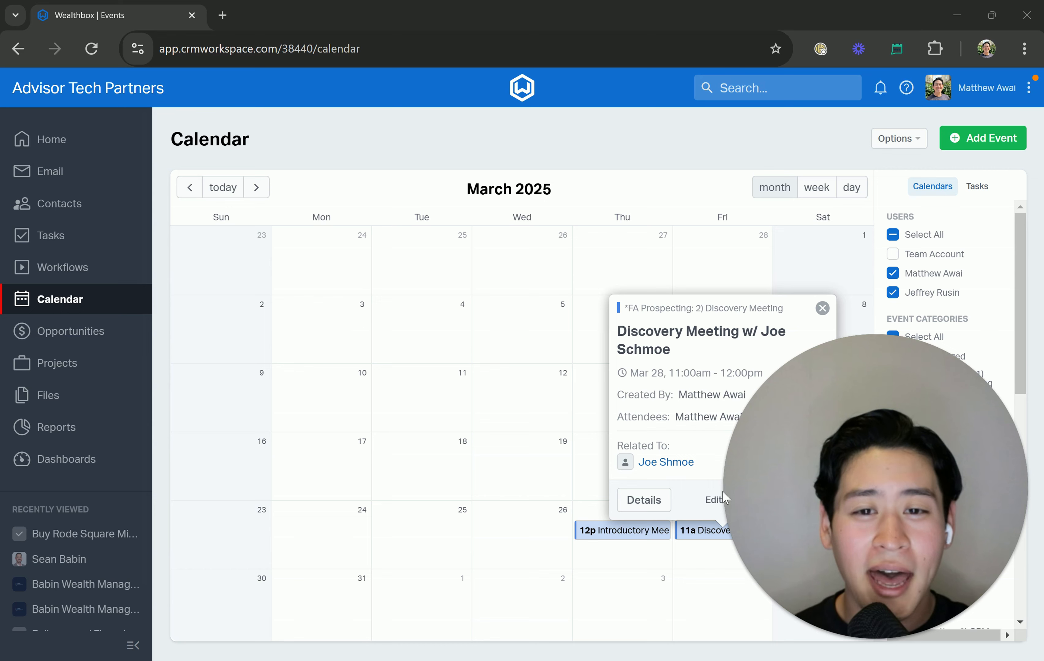
pyautogui.click(654, 499)
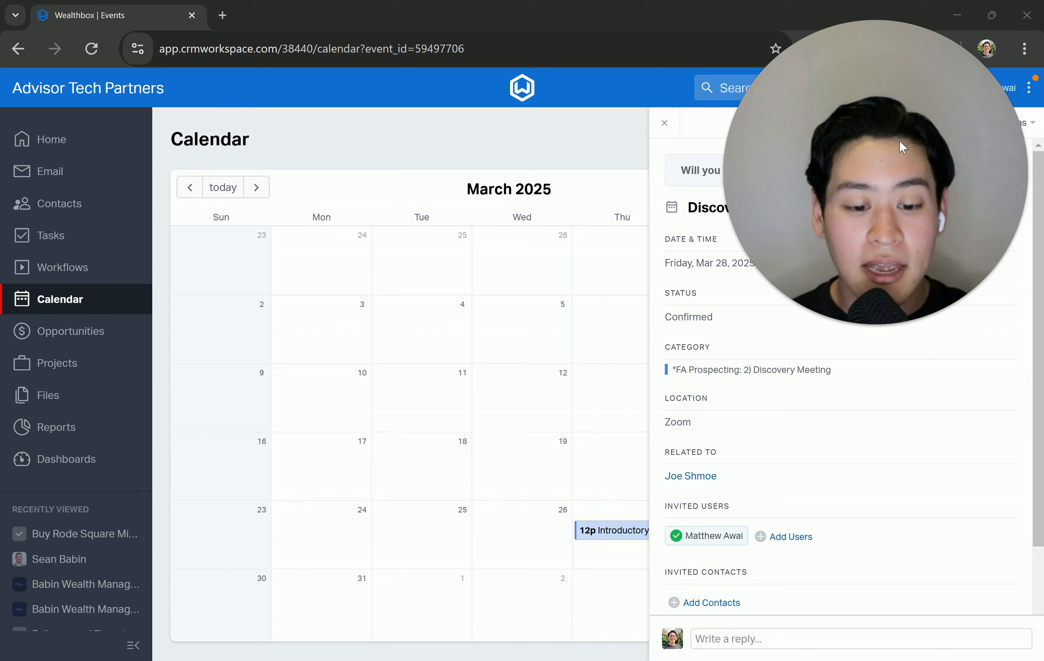
pyautogui.doubleClick(675, 347)
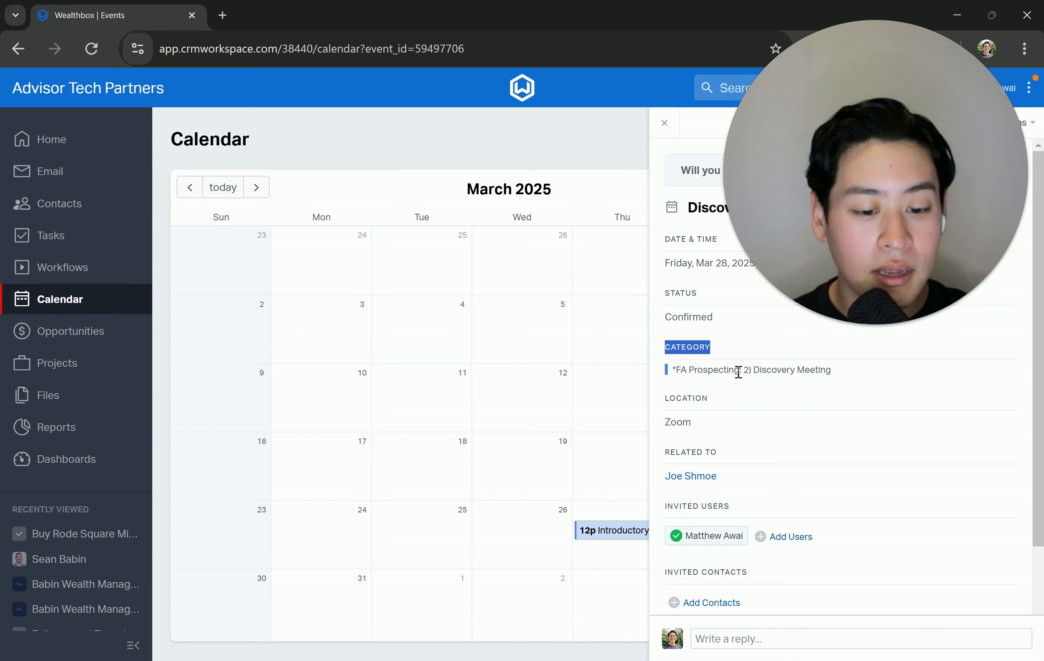
pyautogui.moveTo(742, 370); pyautogui.dragTo(830, 372)
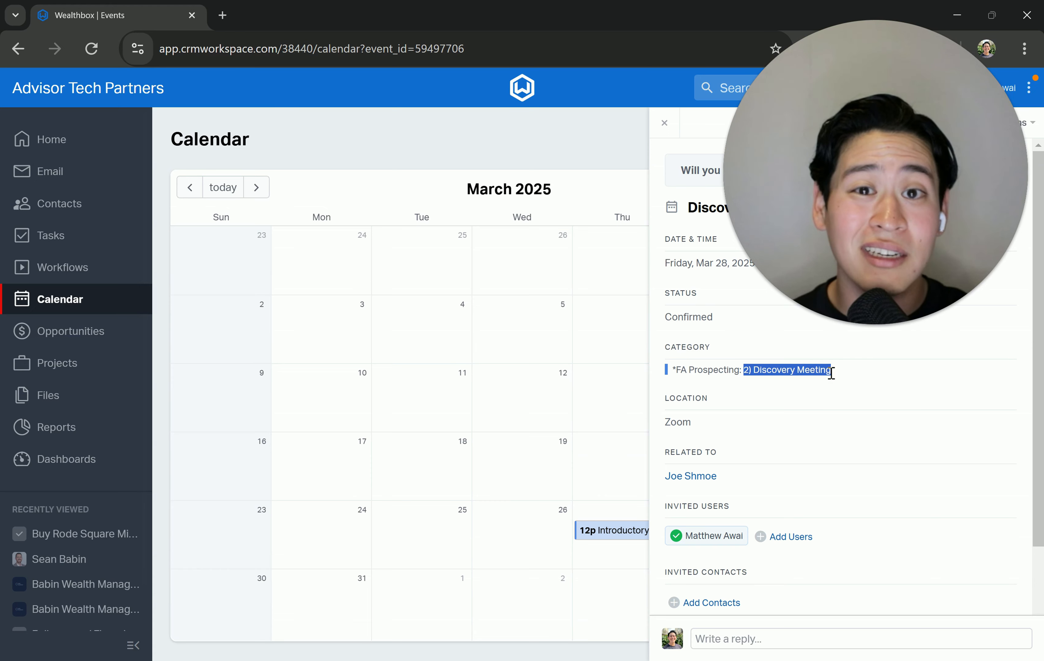
pyautogui.moveTo(871, 213); pyautogui.dragTo(893, 544)
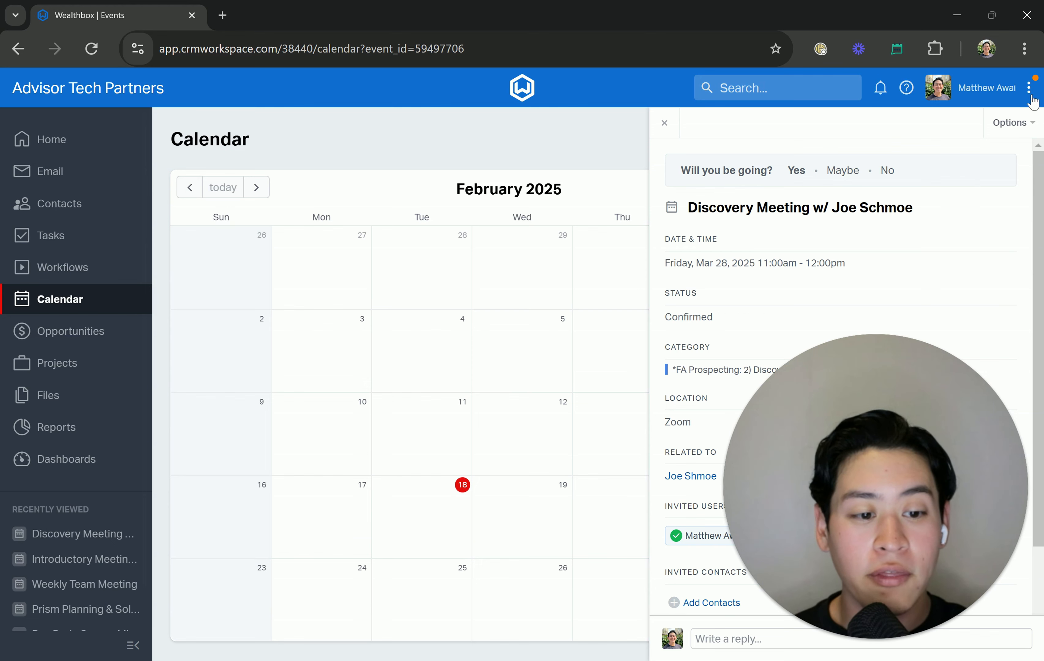
# - Open the Event Categories list in the workspace customization settings and review the prospecting categories
pyautogui.click(1030, 89)
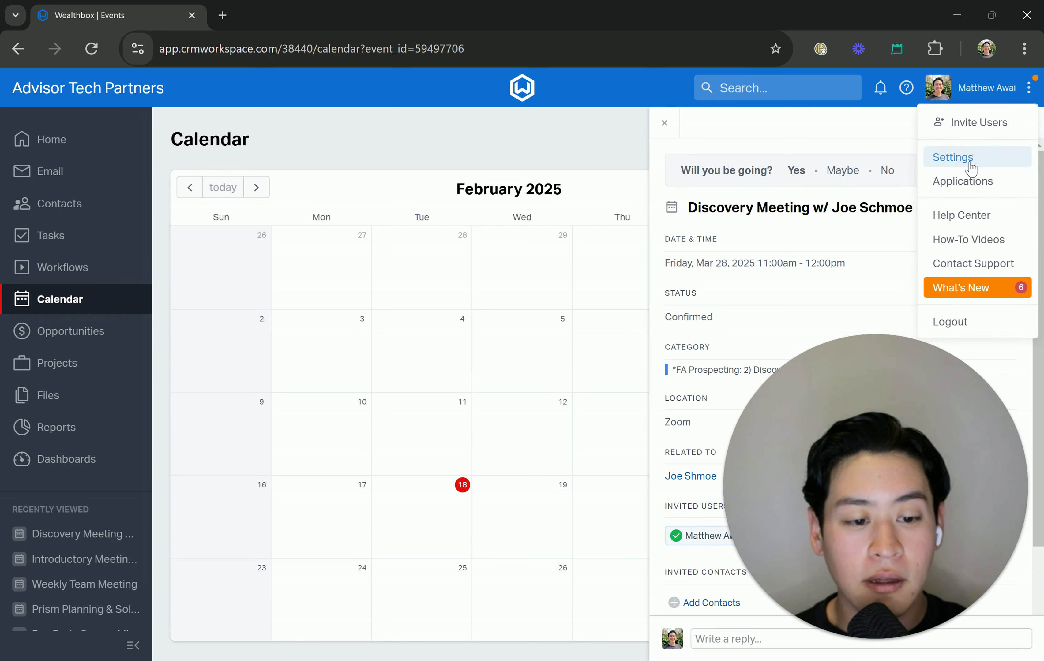
pyautogui.click(980, 158)
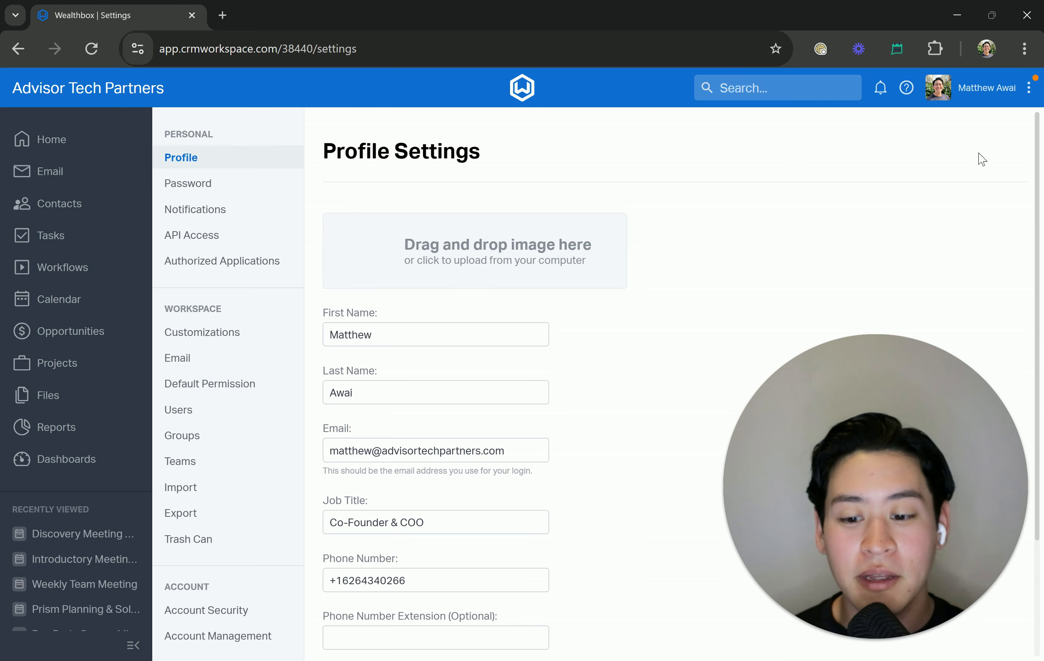
pyautogui.doubleClick(201, 306)
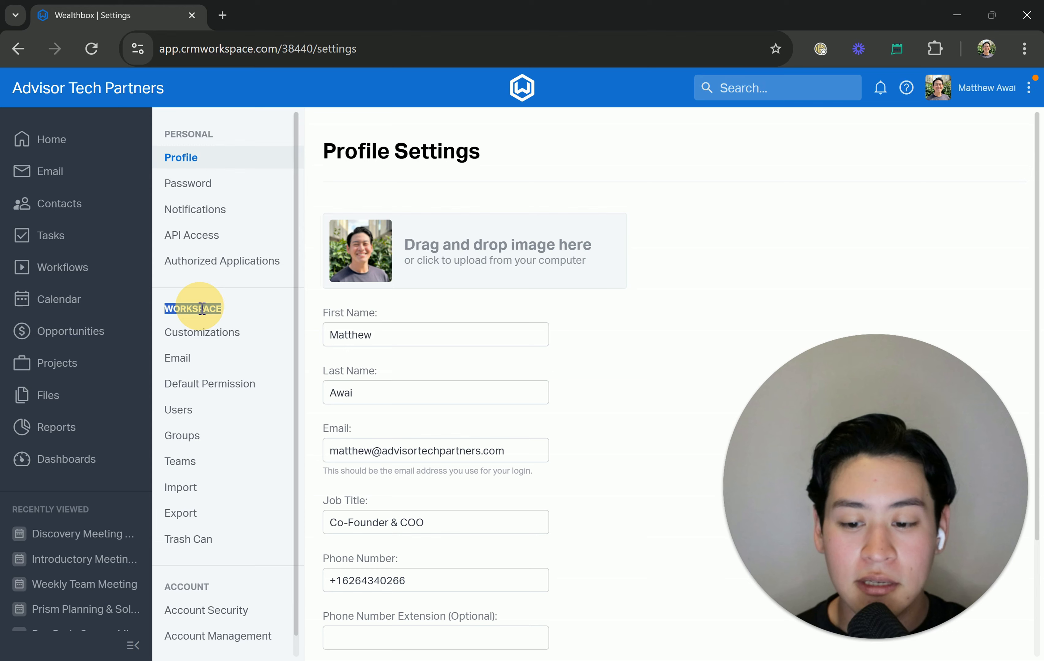
pyautogui.click(217, 338)
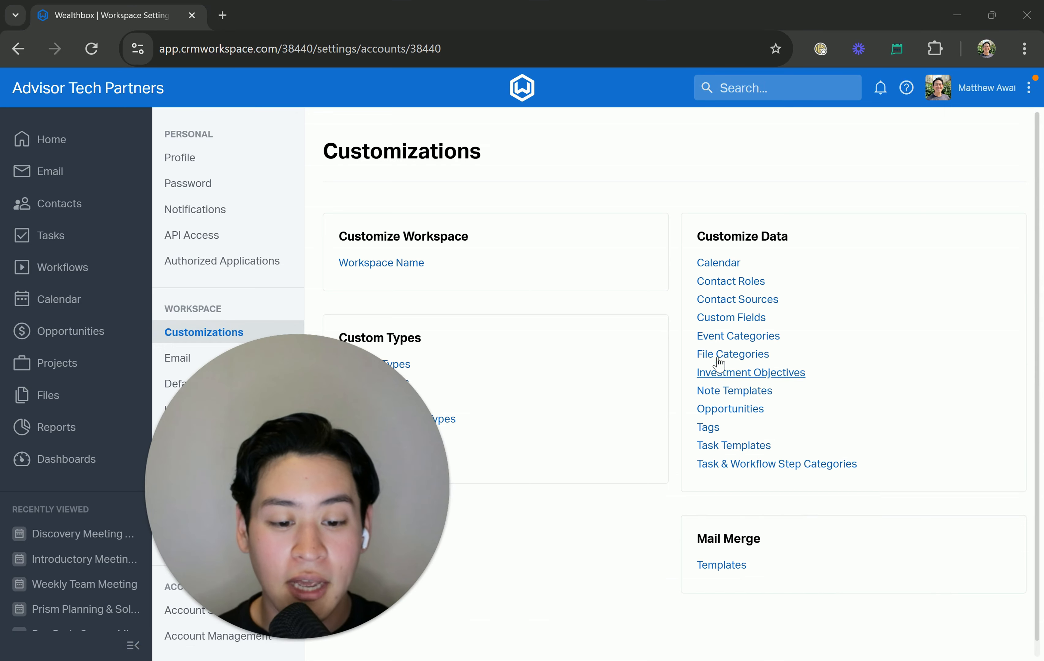
pyautogui.click(751, 340)
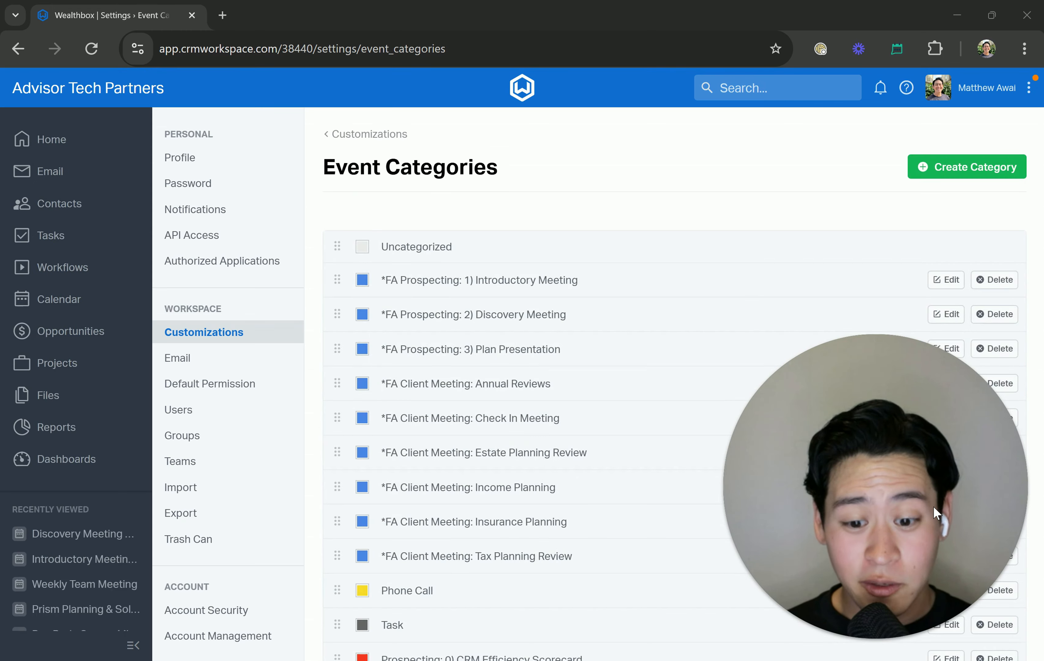
pyautogui.tripleClick(412, 280)
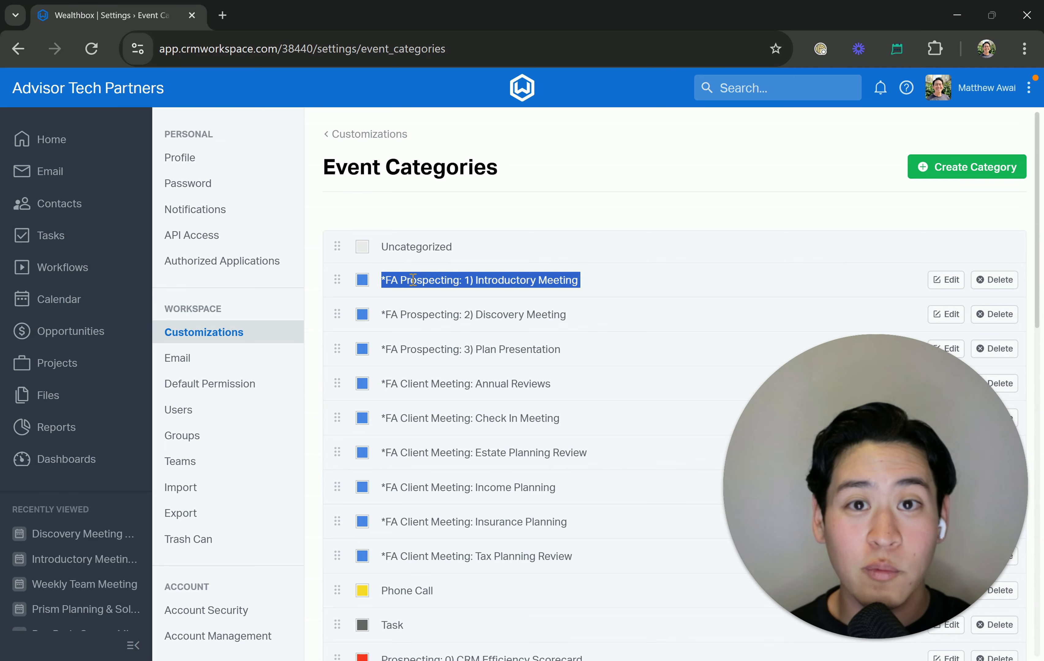
pyautogui.click(478, 281)
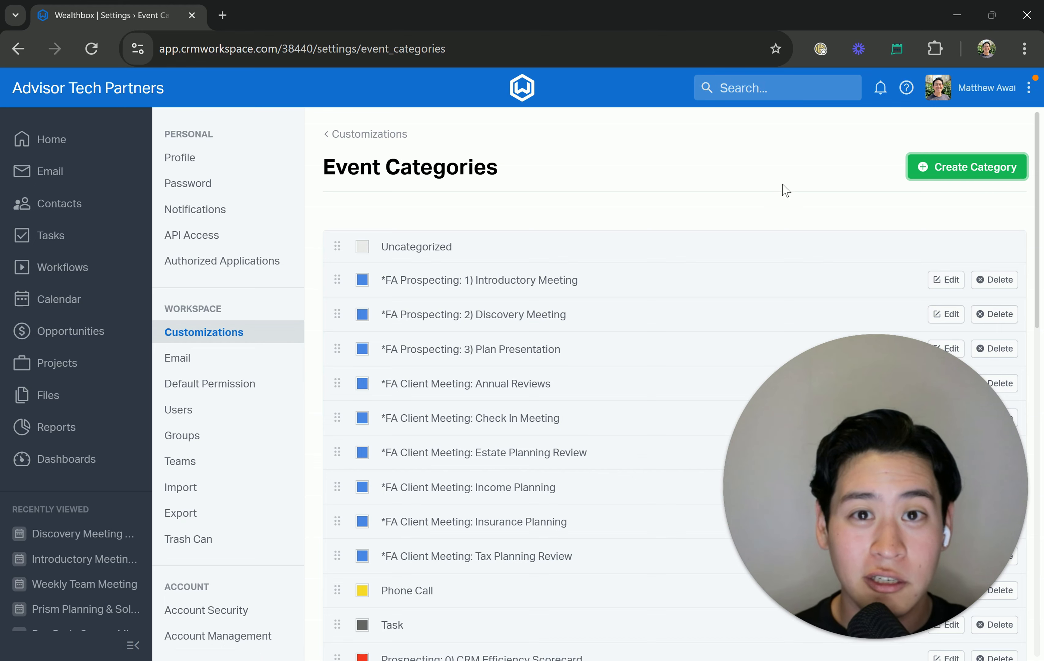
# - Fill the new event category's name with a copy of "*FA Prospecting: 3) Plan Presentation"
pyautogui.click(494, 286)
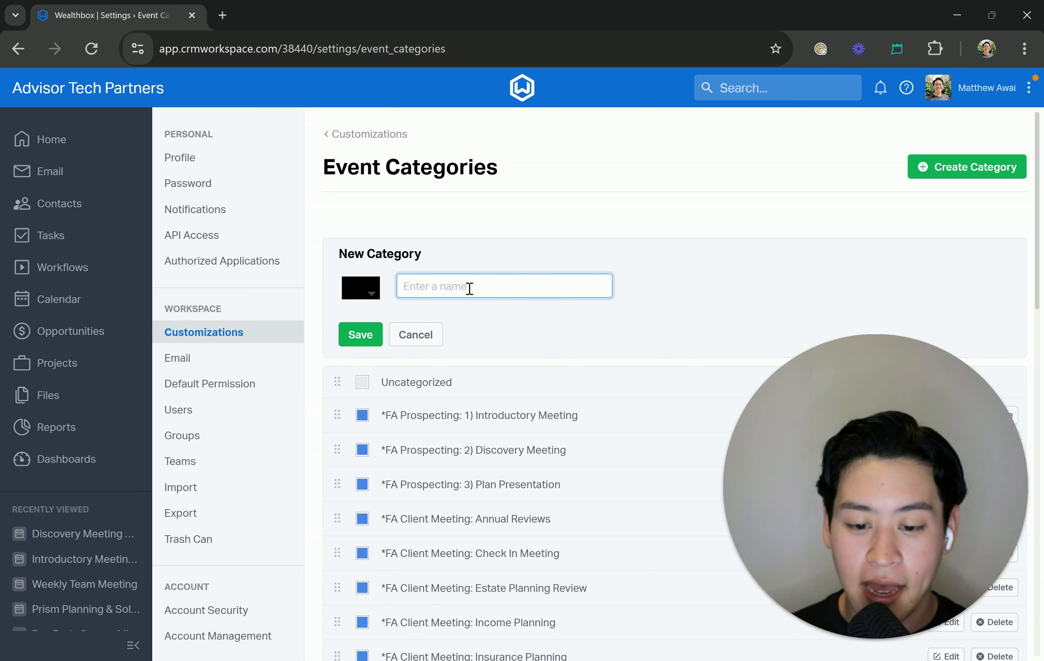
pyautogui.click(484, 480)
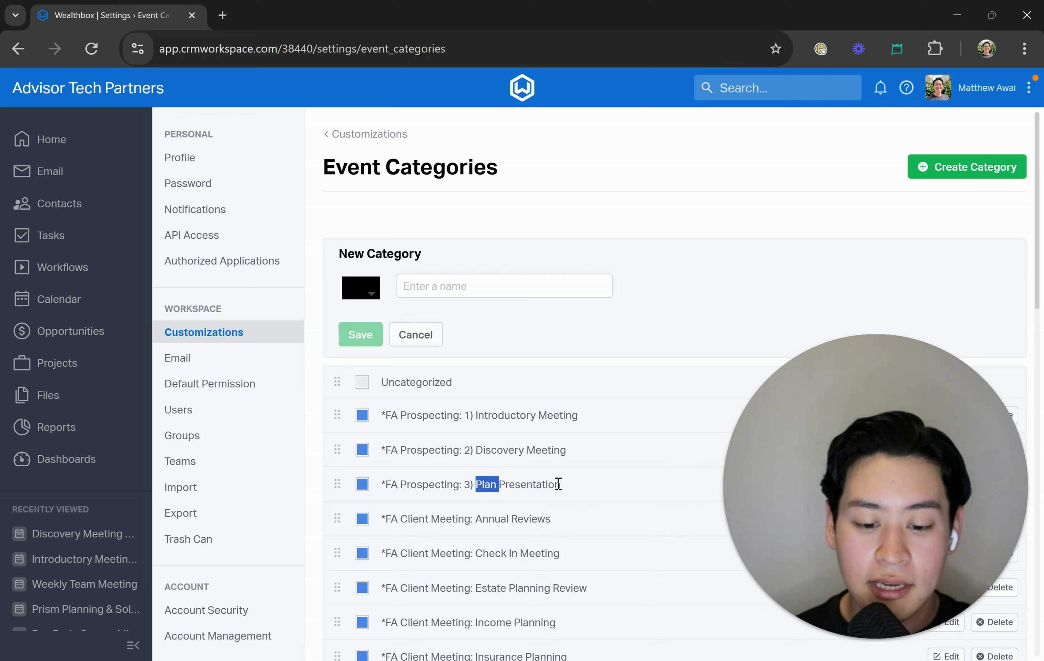
pyautogui.moveTo(555, 484); pyautogui.dragTo(385, 483)
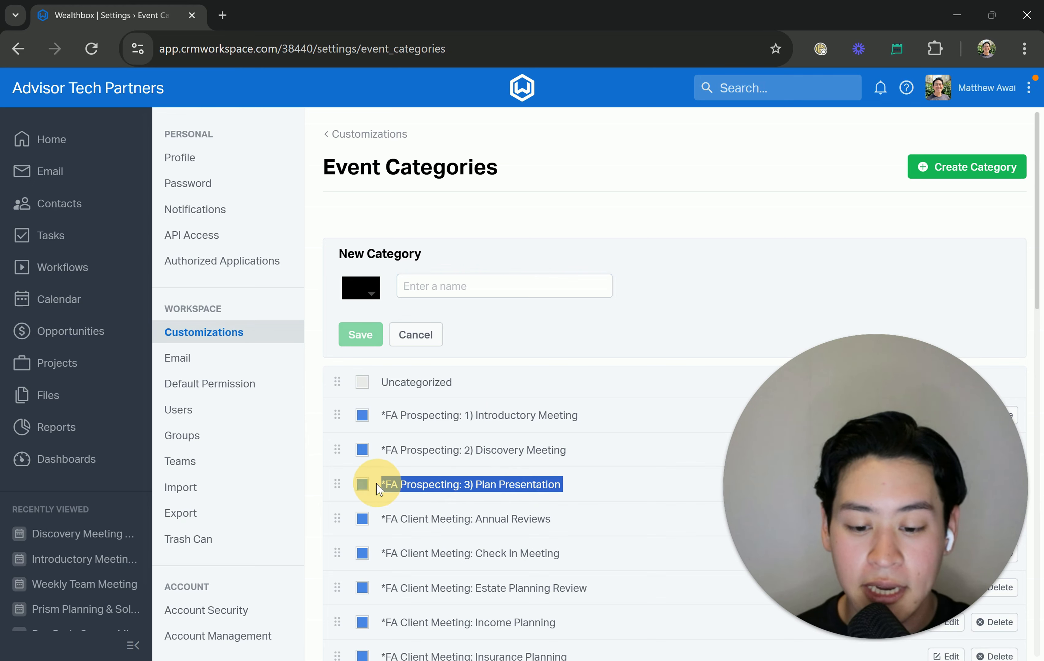
pyautogui.hotkey('ctrl', 'c')
pyautogui.click(482, 284)
pyautogui.hotkey('ctrl', 'v')
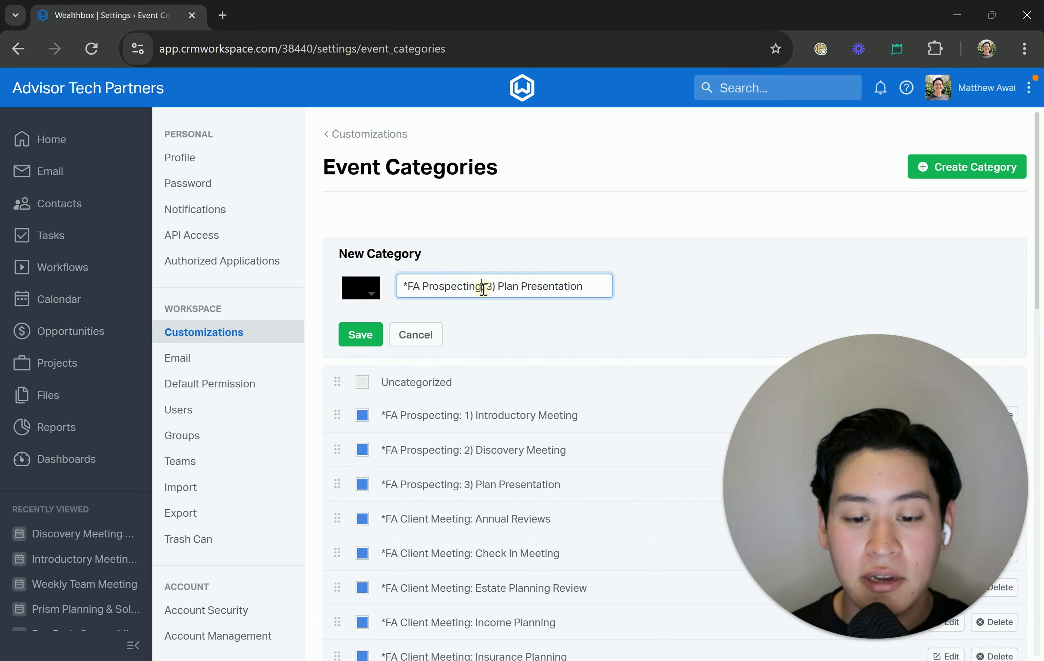
# - Edit the new category's name to read "*FA Prospecting: 4) Implementation Meeting"
pyautogui.moveTo(482, 288); pyautogui.dragTo(404, 286)
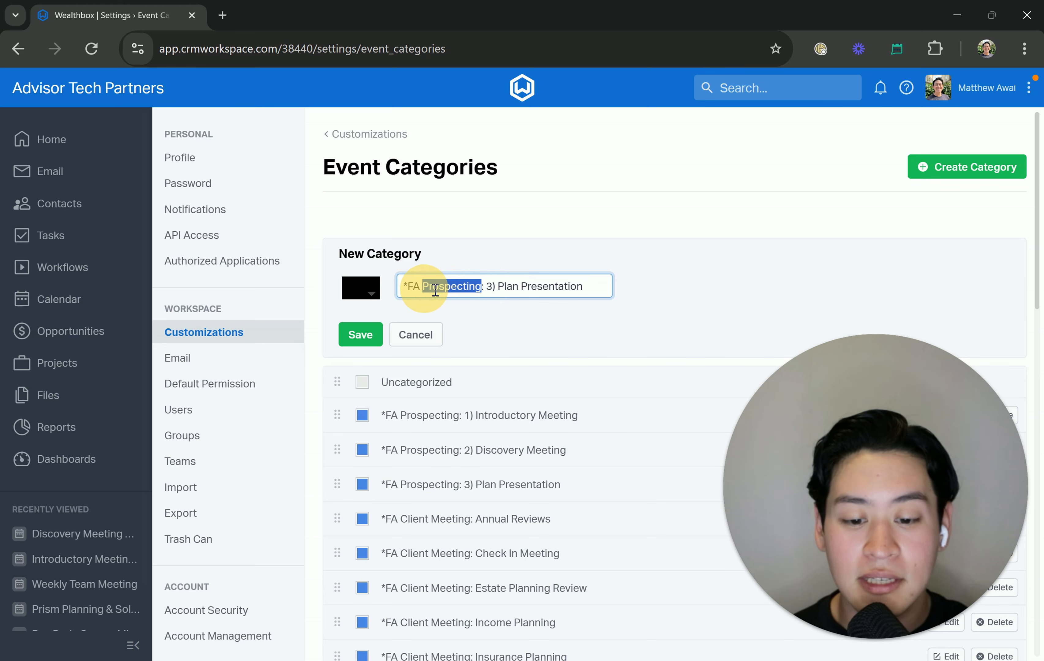
pyautogui.click(522, 287)
pyautogui.moveTo(519, 289); pyautogui.dragTo(498, 290)
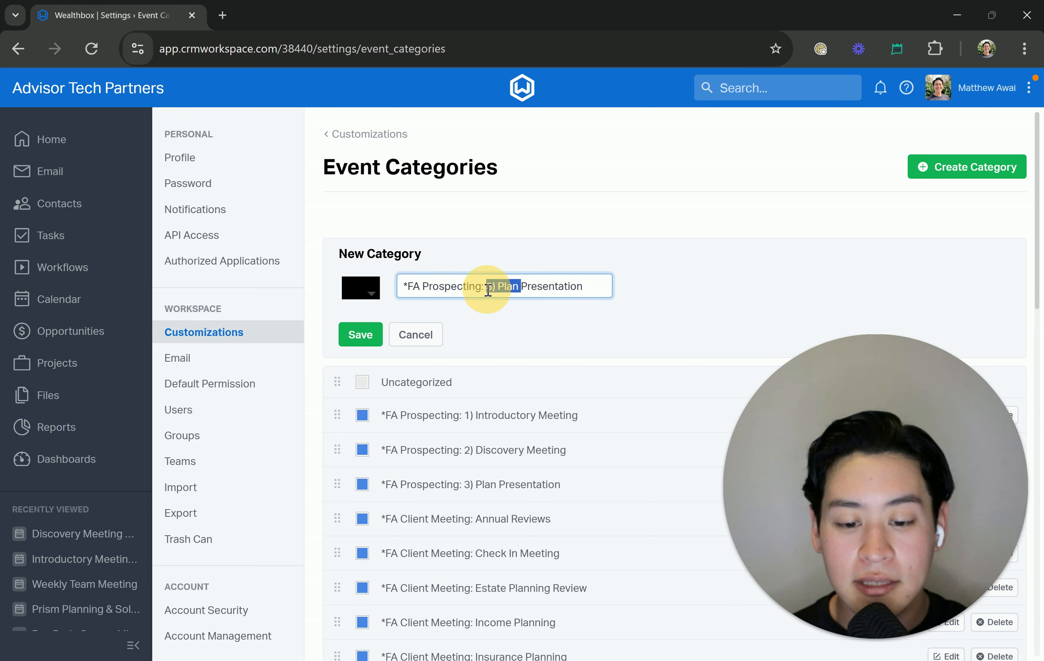
pyautogui.press('BackSpace')
pyautogui.press('BackSpace')
pyautogui.press('BackSpace')
pyautogui.press('BackSpace')
pyautogui.write('4)')
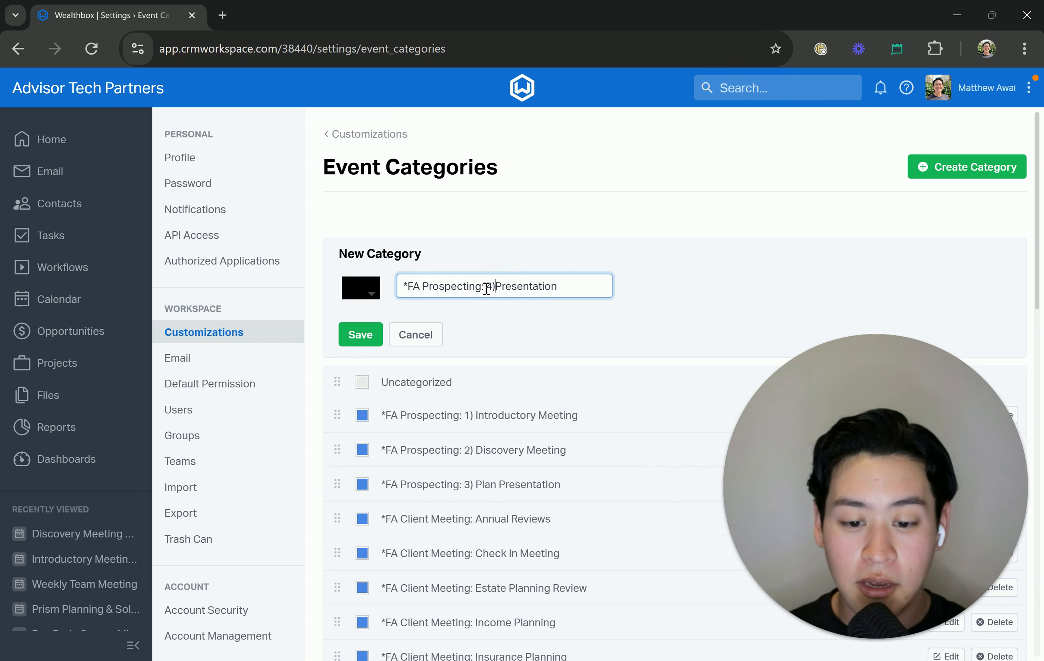
pyautogui.write(' IMpl')
pyautogui.press('BackSpace')
pyautogui.press('BackSpace')
pyautogui.press('BackSpace')
pyautogui.write('mp')
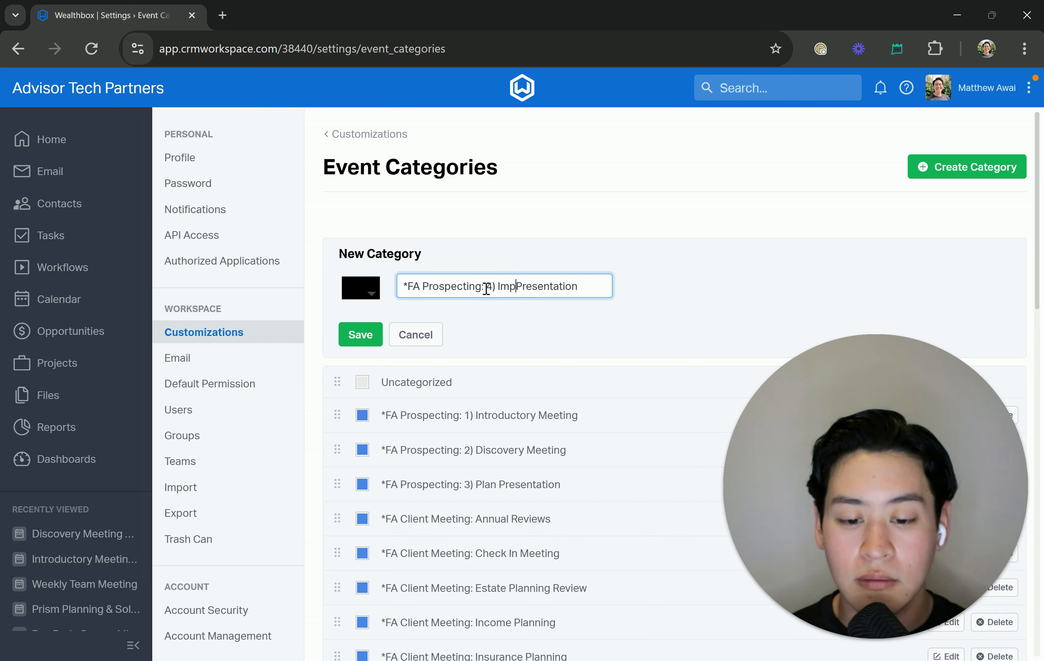
pyautogui.write('lementation')
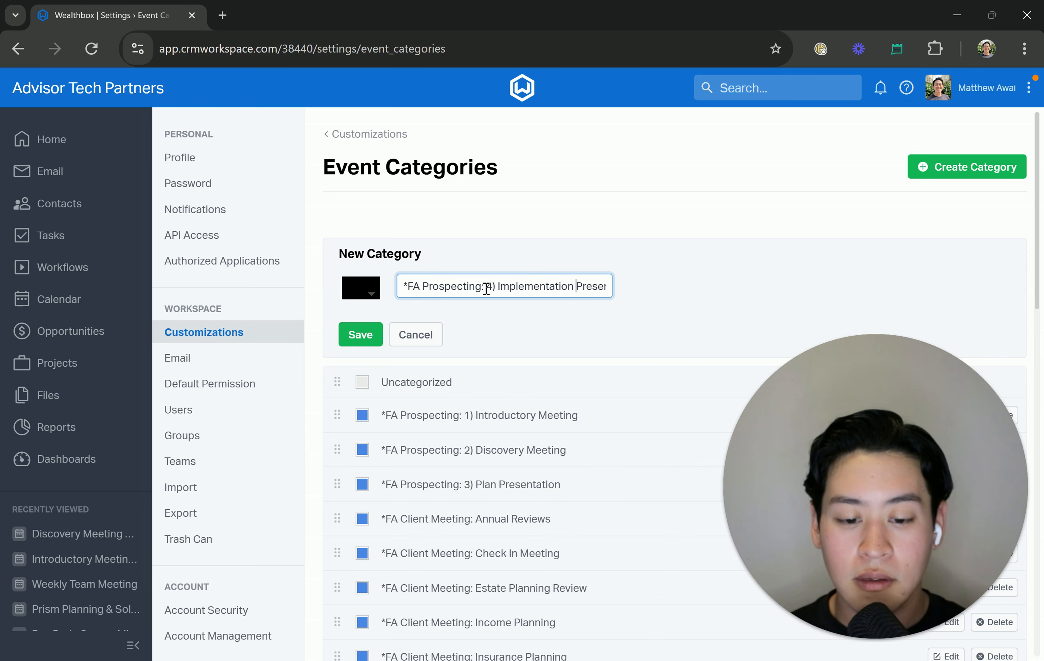
pyautogui.moveTo(575, 286); pyautogui.dragTo(642, 287)
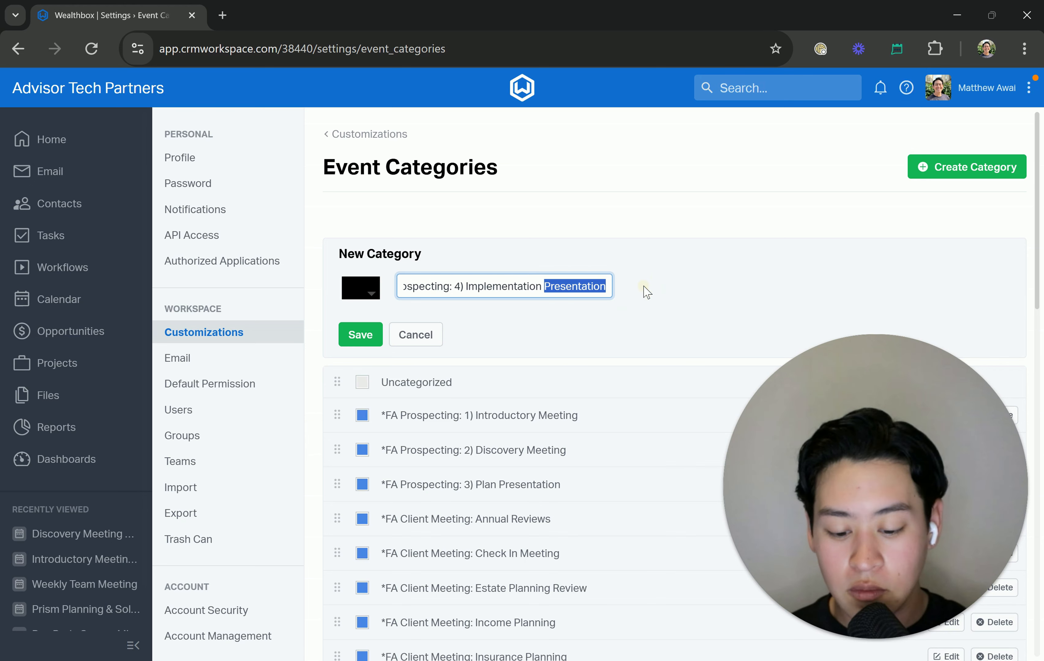
pyautogui.write('Meeting')
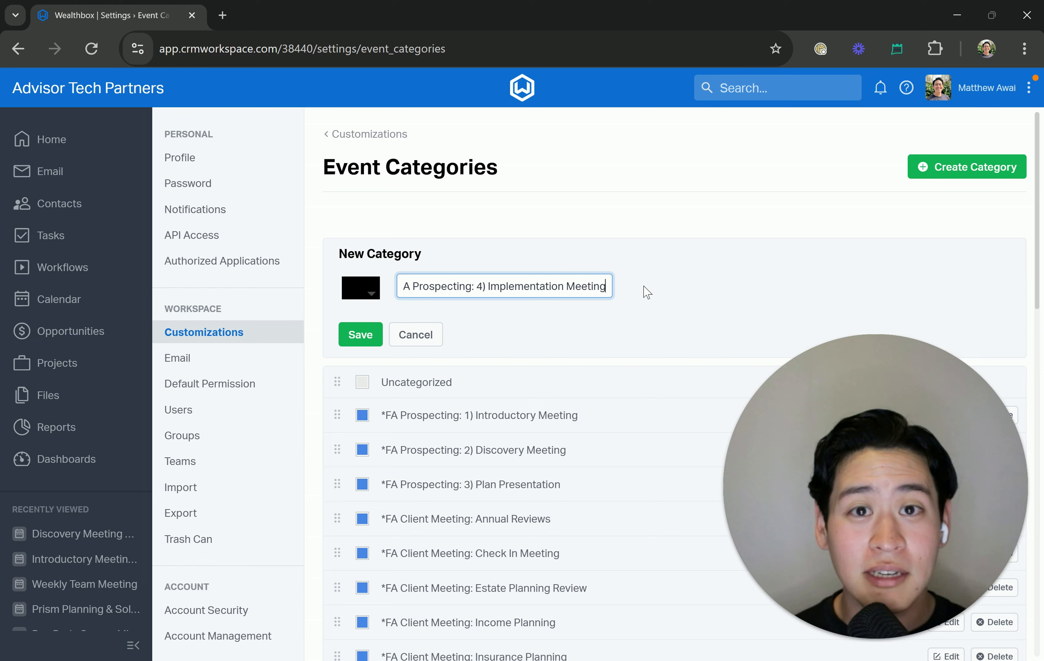
# - Set the new category's color to blue and save the category
pyautogui.click(361, 288)
pyautogui.click(437, 338)
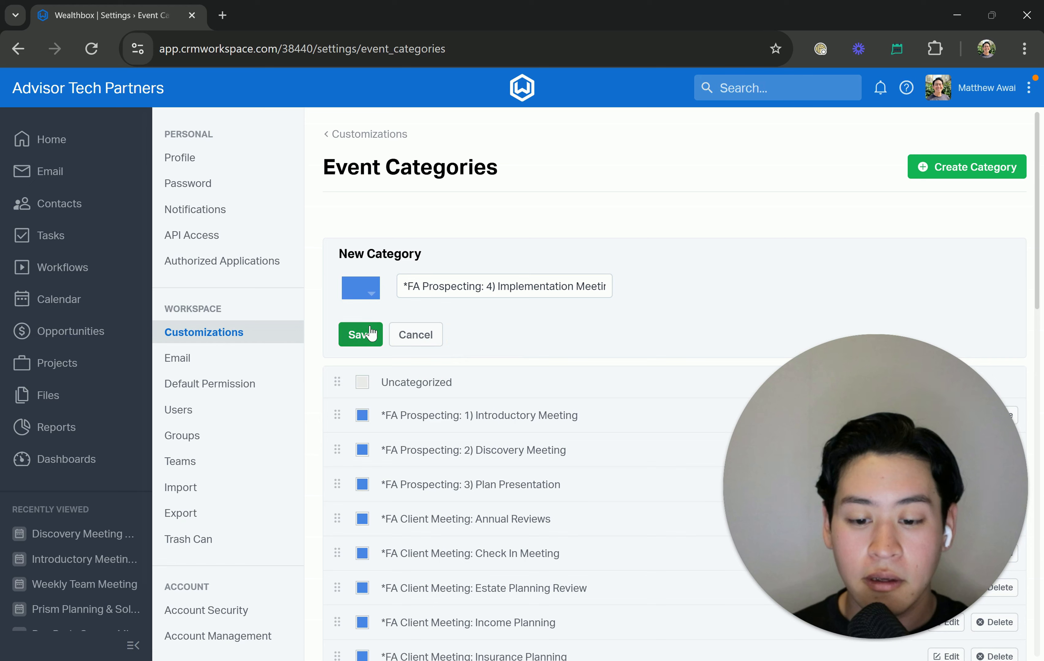
pyautogui.click(370, 334)
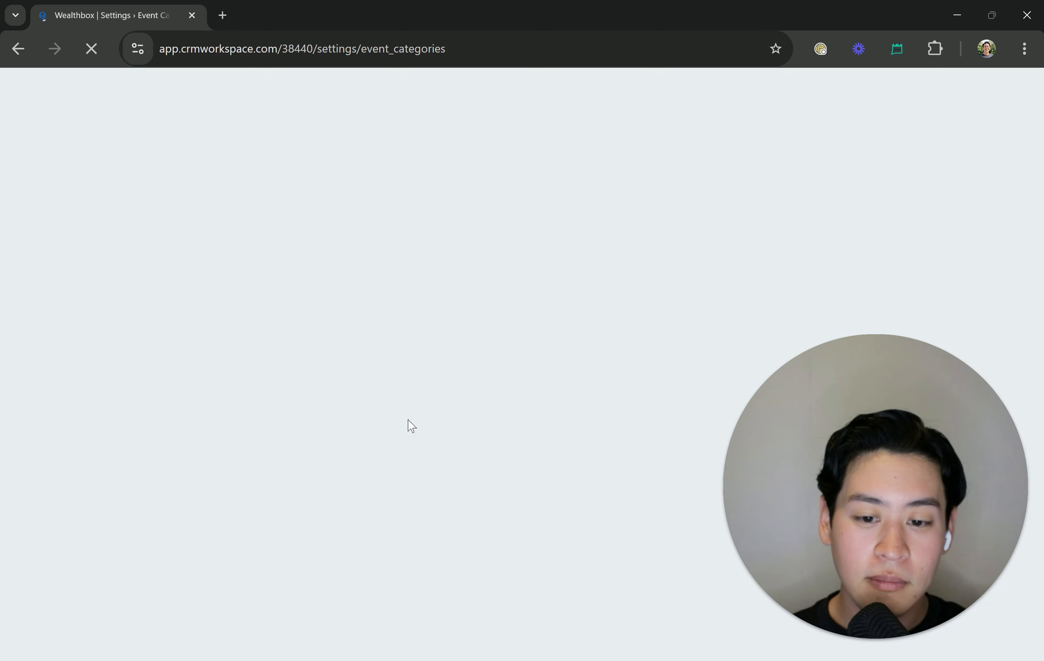
# - Move the "*FA Prospecting: 4) Implementation Meeting" category directly below "*FA Prospecting: 3) Plan Presentation"
pyautogui.scroll(-10, 409, 422)
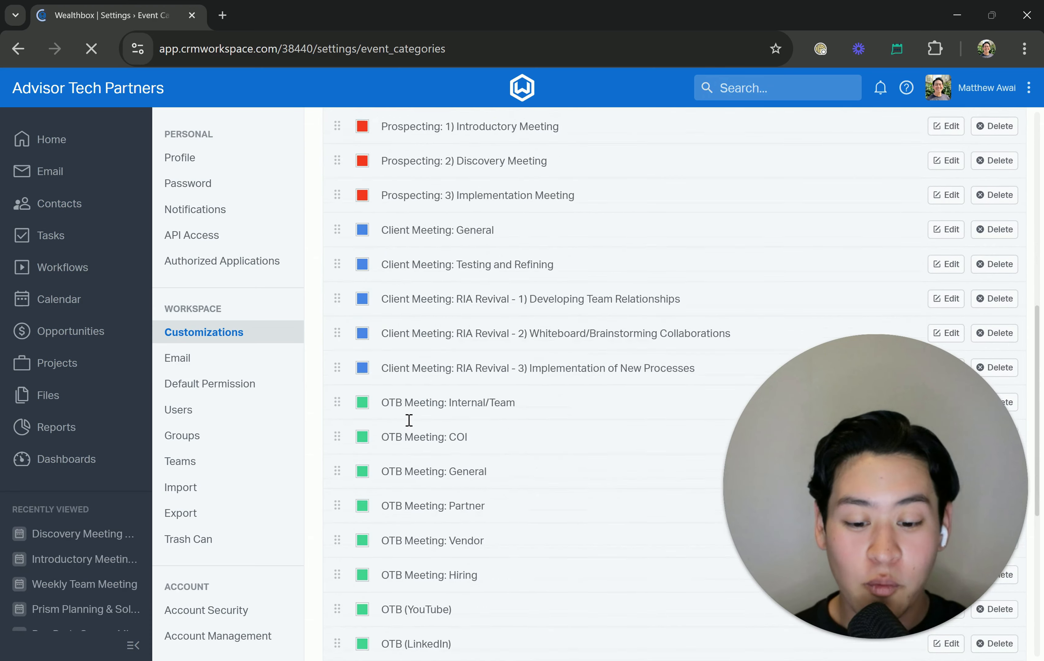
pyautogui.scroll(-5, 409, 420)
pyautogui.moveTo(336, 449); pyautogui.dragTo(367, 290)
pyautogui.scroll(15, 347, 345)
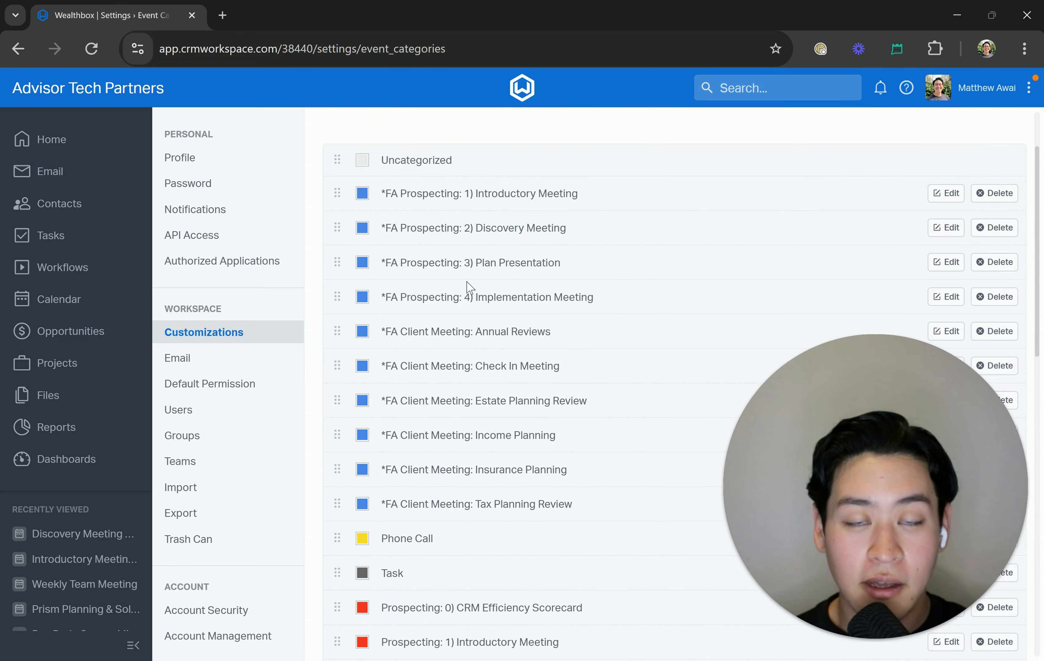
pyautogui.moveTo(464, 193); pyautogui.dragTo(590, 263)
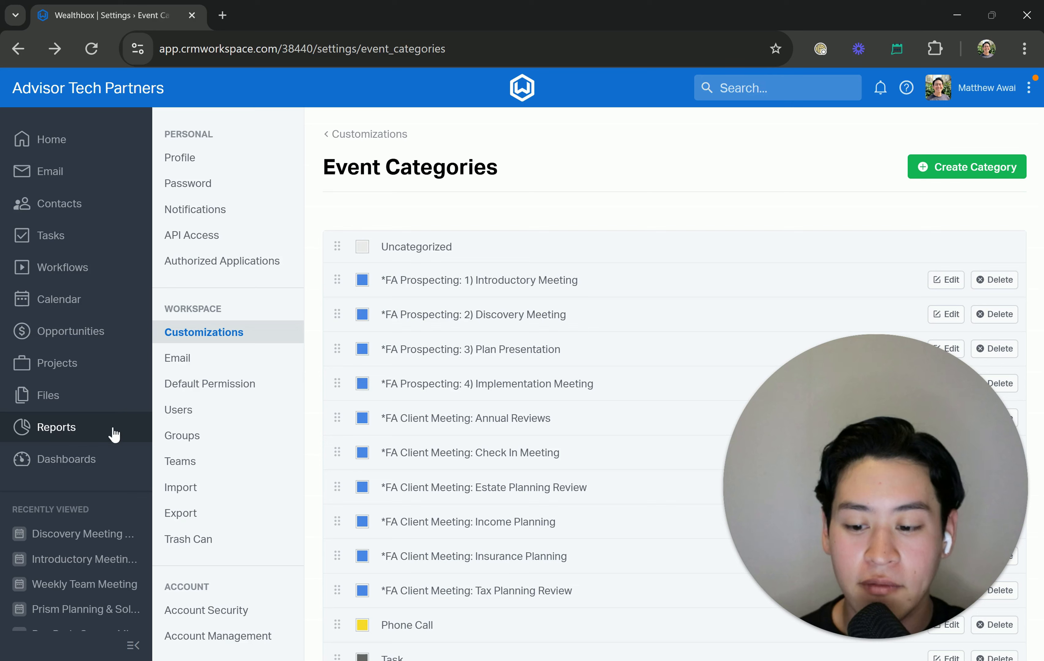
# - Start a new report template with Event as its report object
pyautogui.click(44, 429)
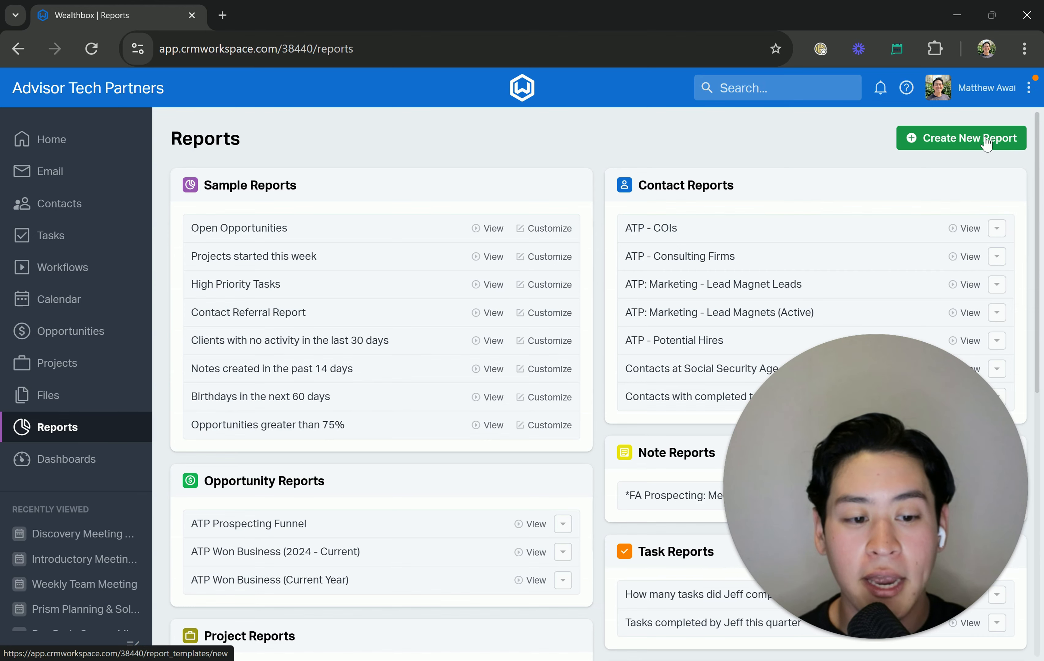
pyautogui.click(986, 144)
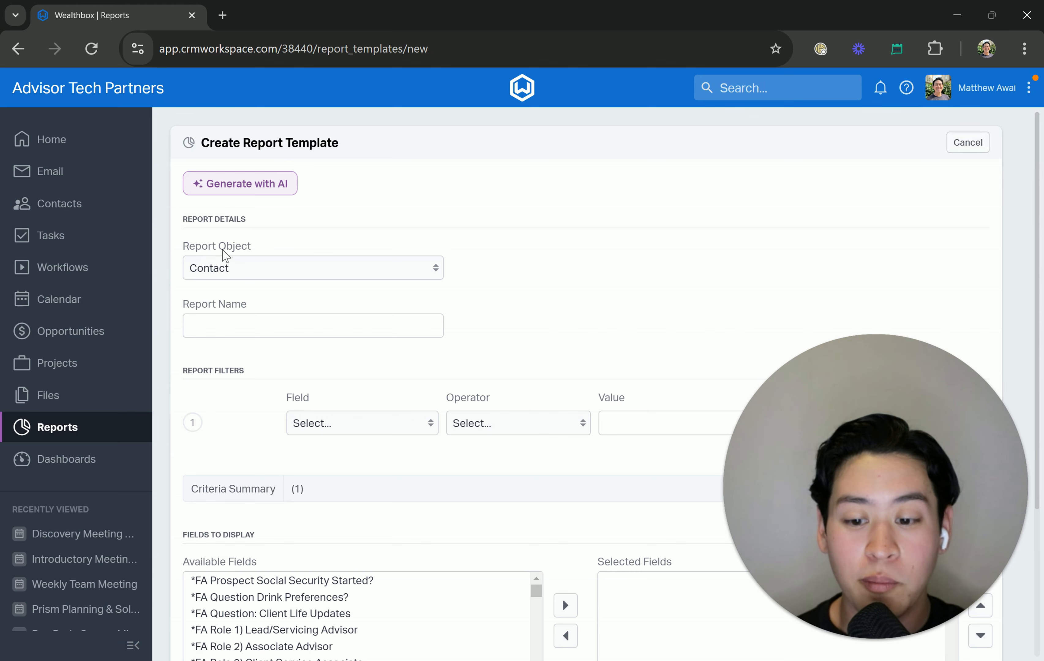
pyautogui.click(237, 269)
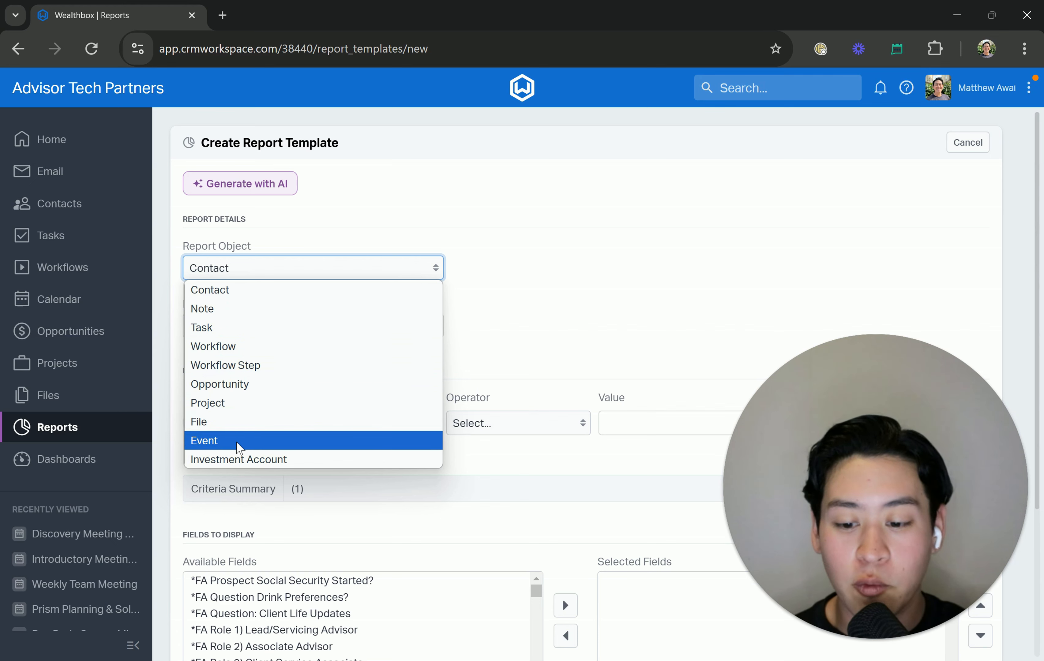
pyautogui.click(215, 445)
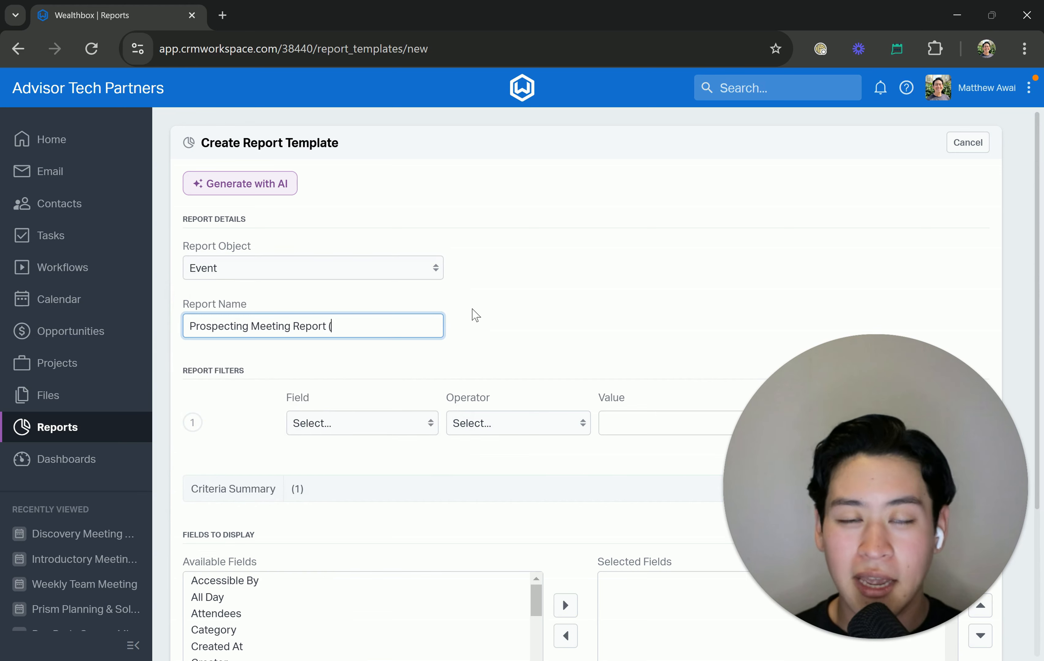
# - Complete the report name so it reads "Prospecting Meeting Report (Quarterly)"
pyautogui.write('Q')
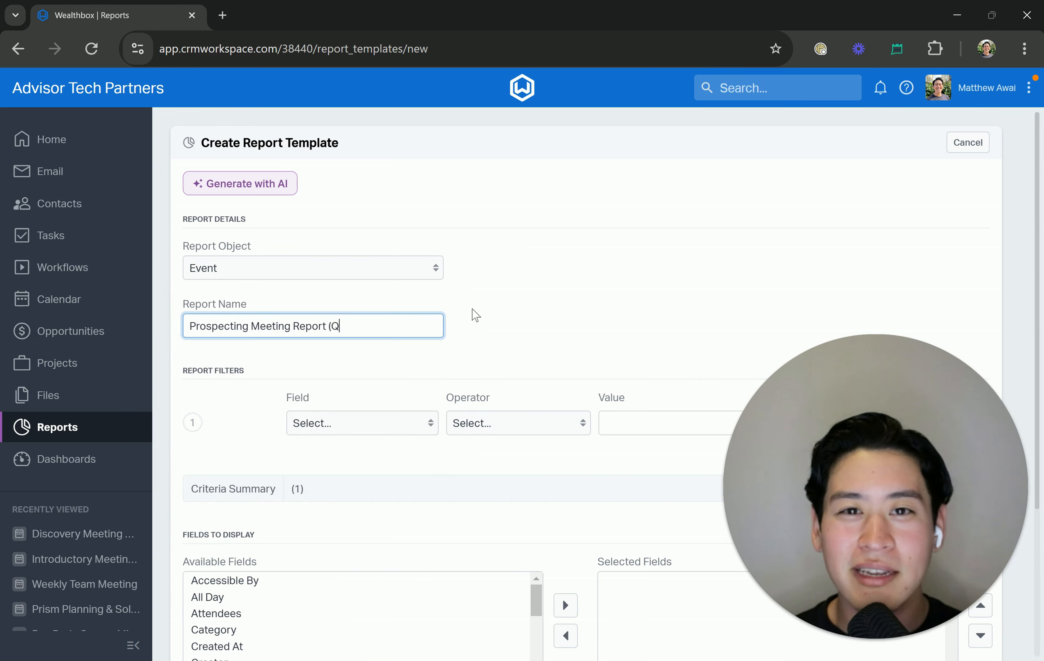
pyautogui.write('uarterly)')
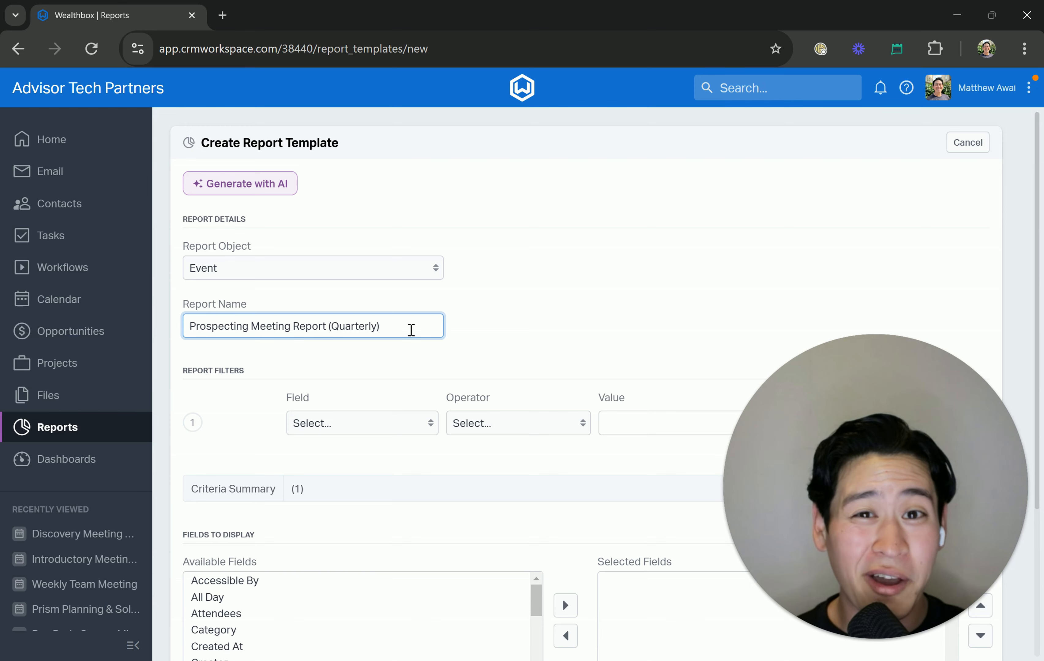
pyautogui.moveTo(396, 327)
pyautogui.mouseDown()
pyautogui.moveTo(329, 328)
pyautogui.moveTo(394, 327)
pyautogui.mouseUp()
# - Set the first report filter to Category is "*FA Prospecting: 1) Introductory Meeting"
pyautogui.scroll(-3, 507, 315)
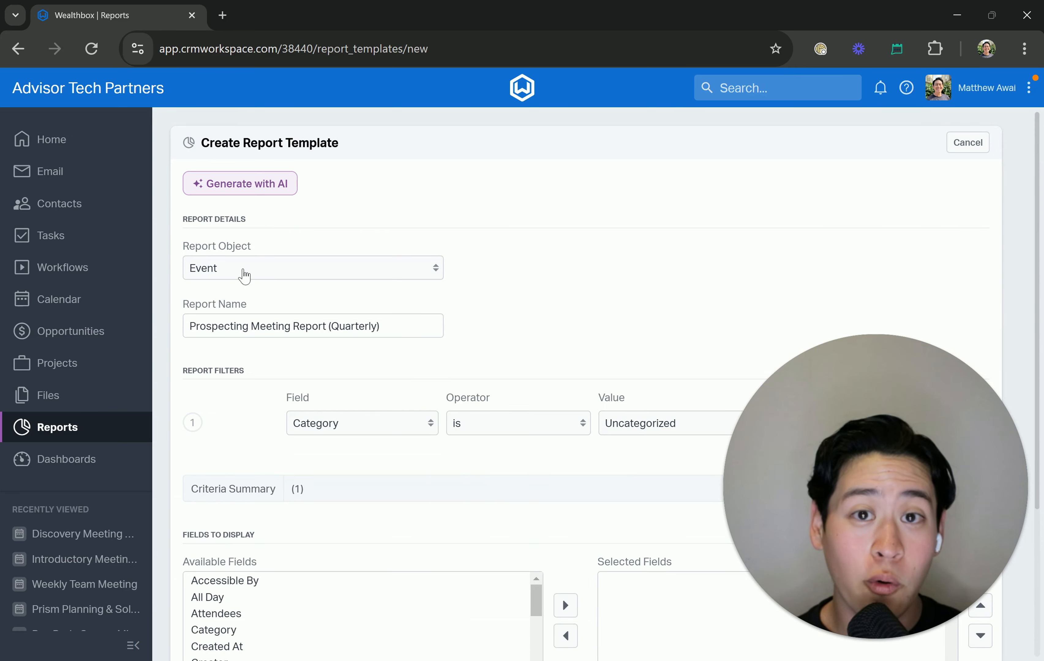
pyautogui.scroll(-3, 388, 422)
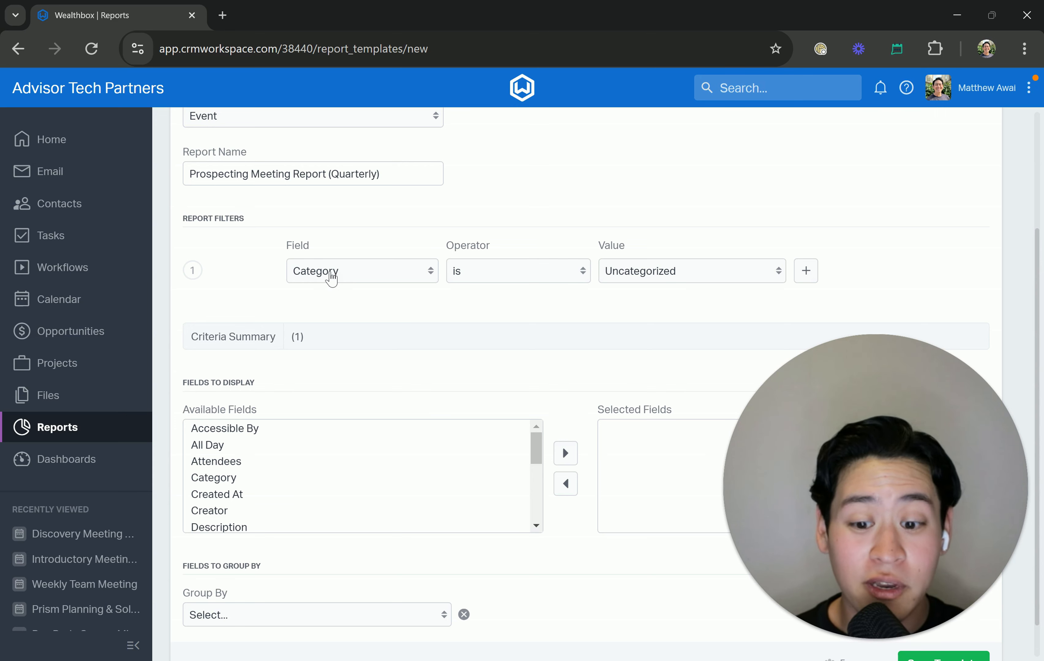
pyautogui.click(356, 279)
pyautogui.click(341, 370)
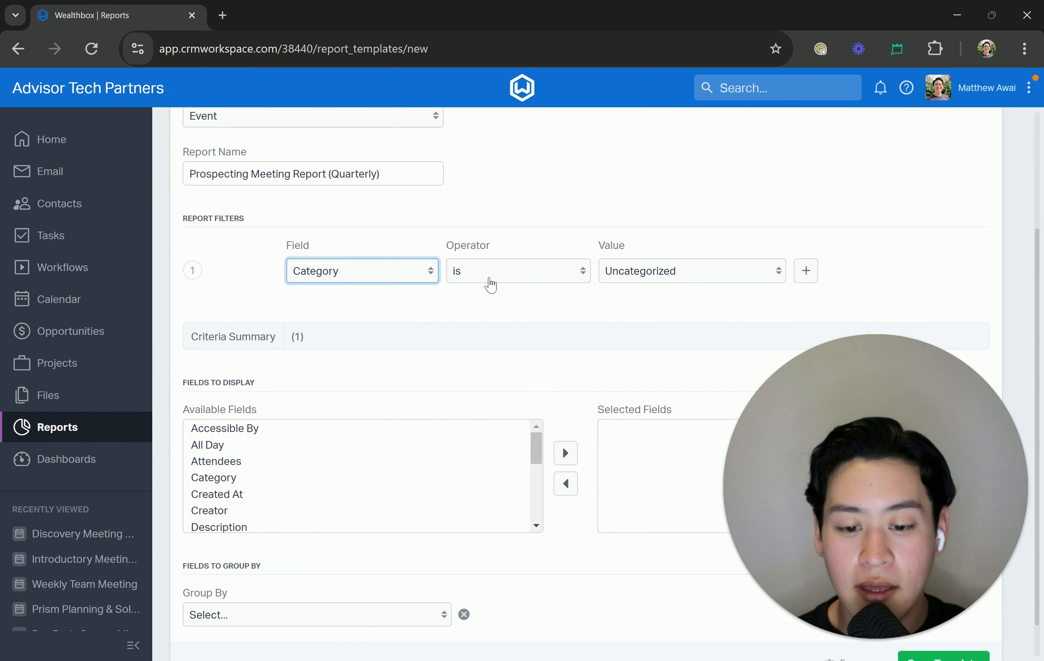
pyautogui.click(612, 274)
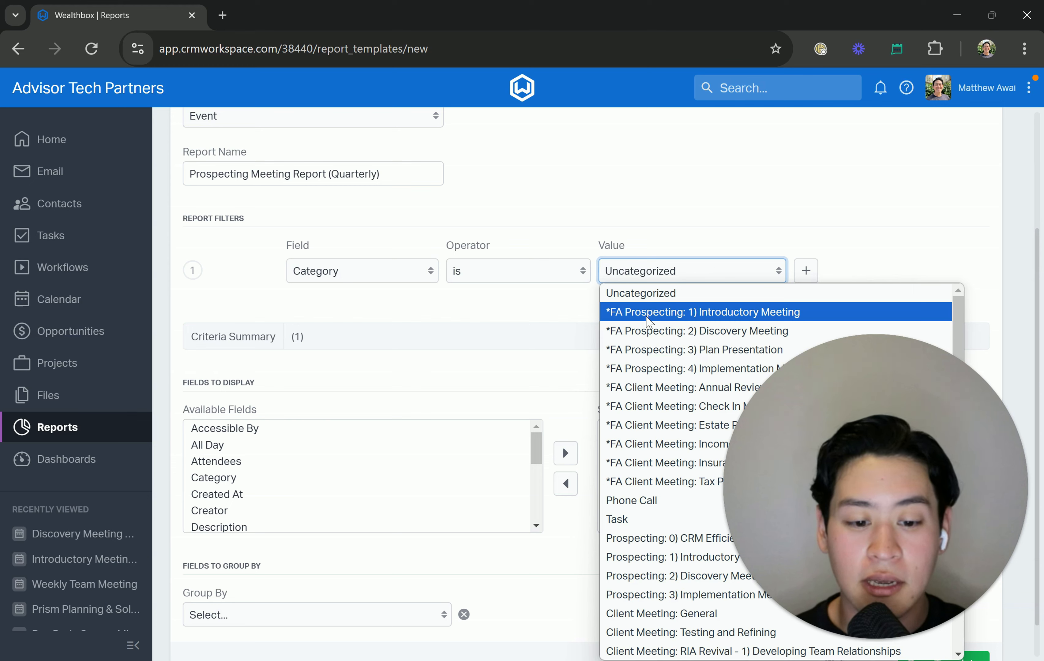
pyautogui.click(749, 315)
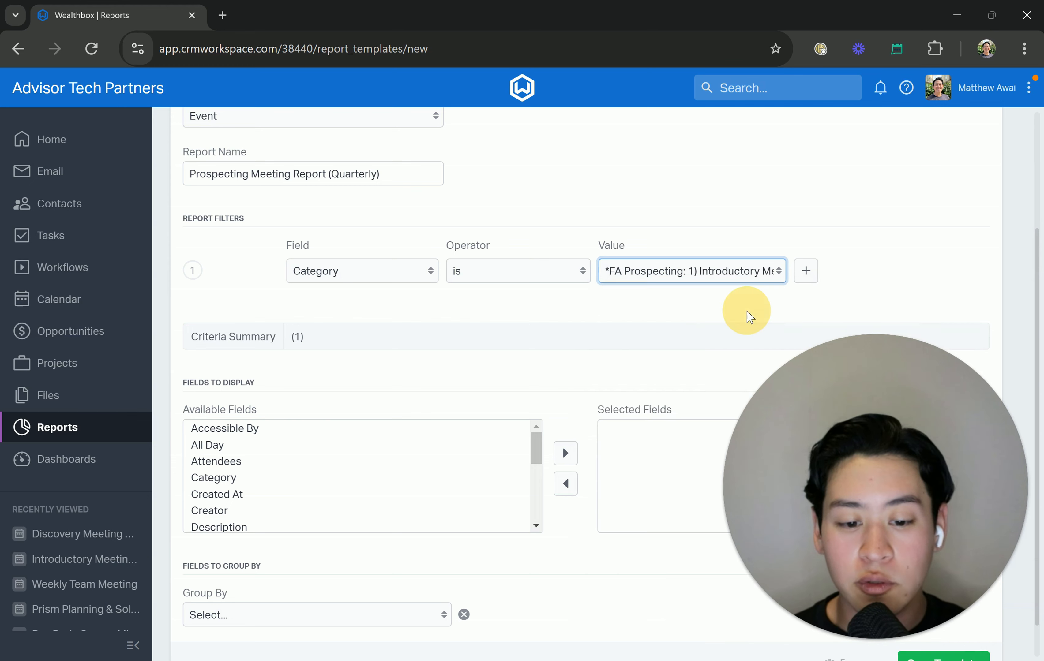
# - Add three more empty filter rows below the first report filter
pyautogui.click(807, 272)
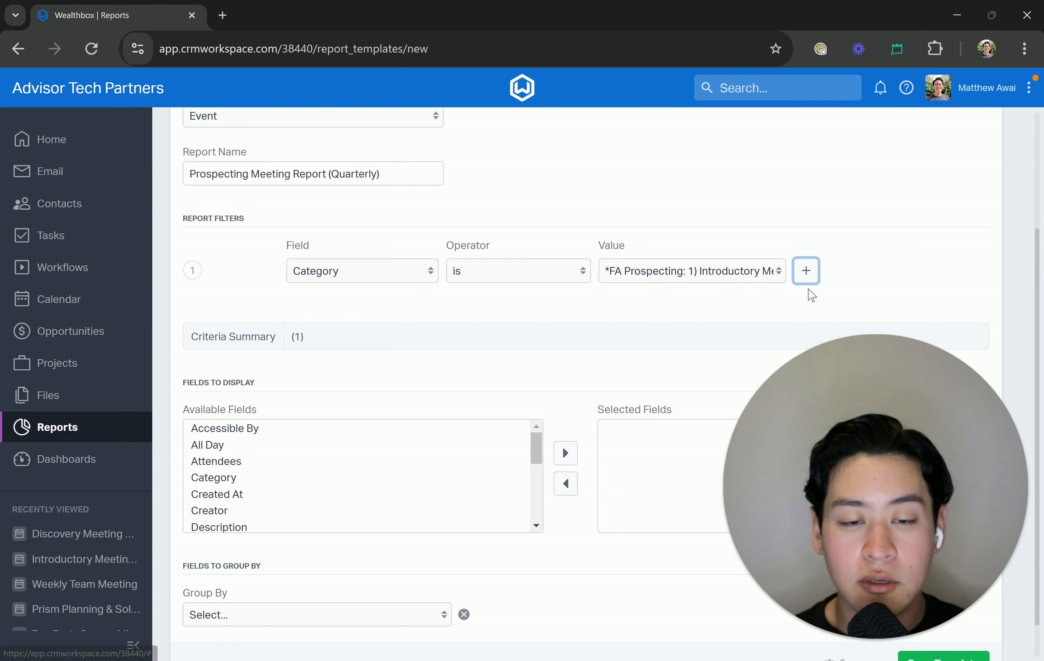
pyautogui.click(836, 321)
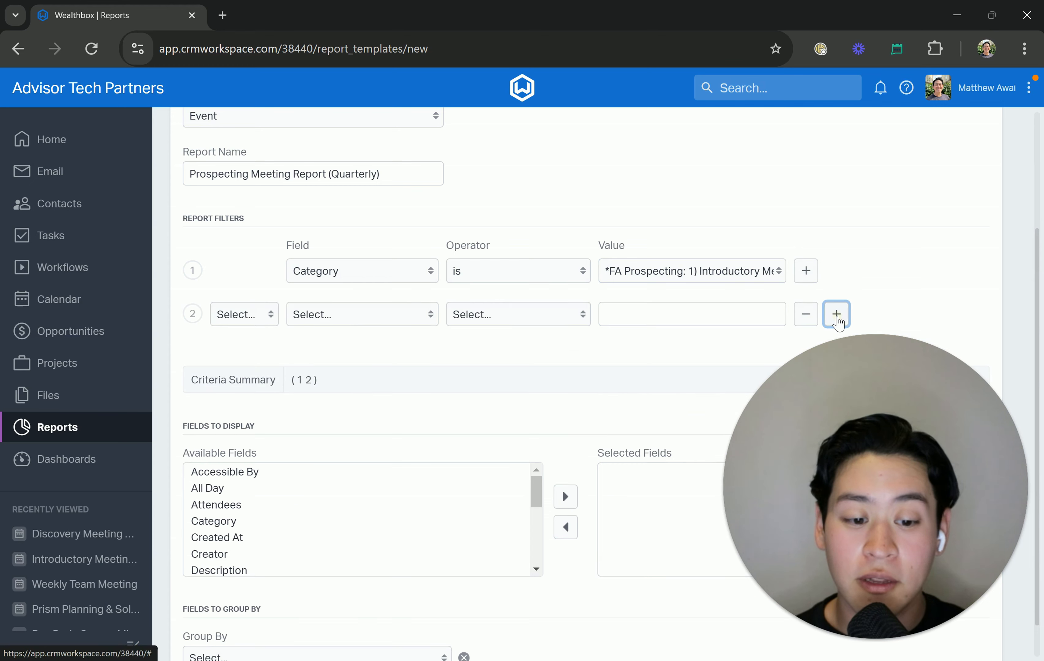
pyautogui.scroll(-1, 836, 320)
pyautogui.click(845, 286)
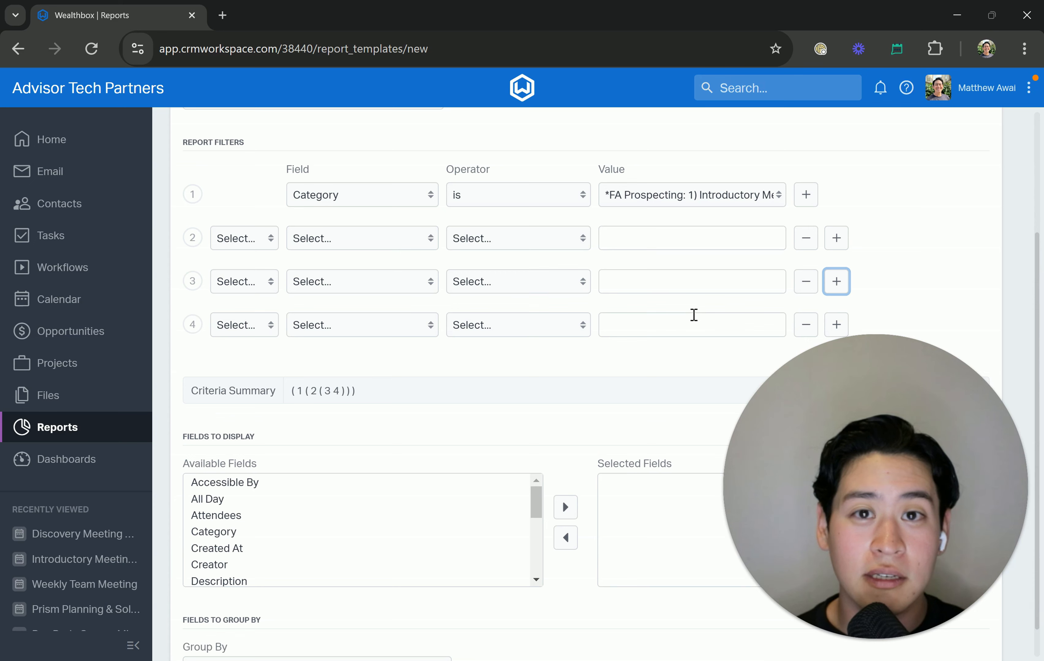
# - Set the logical connector of filters 2, 3 and 4 to Or
pyautogui.click(243, 239)
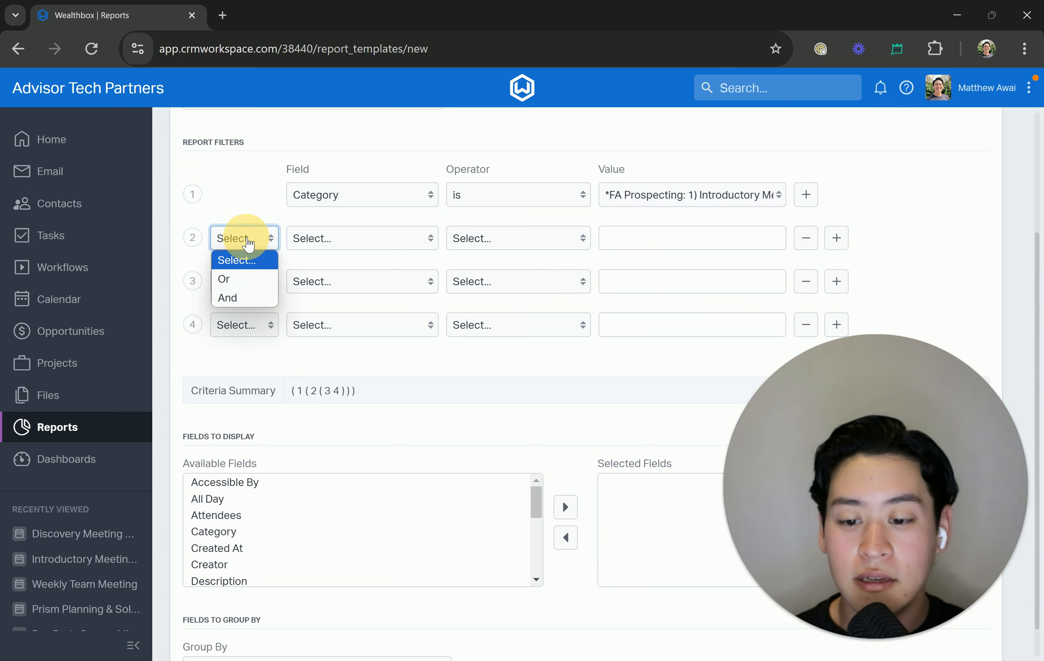
pyautogui.click(252, 278)
pyautogui.click(252, 281)
pyautogui.click(250, 322)
pyautogui.click(258, 326)
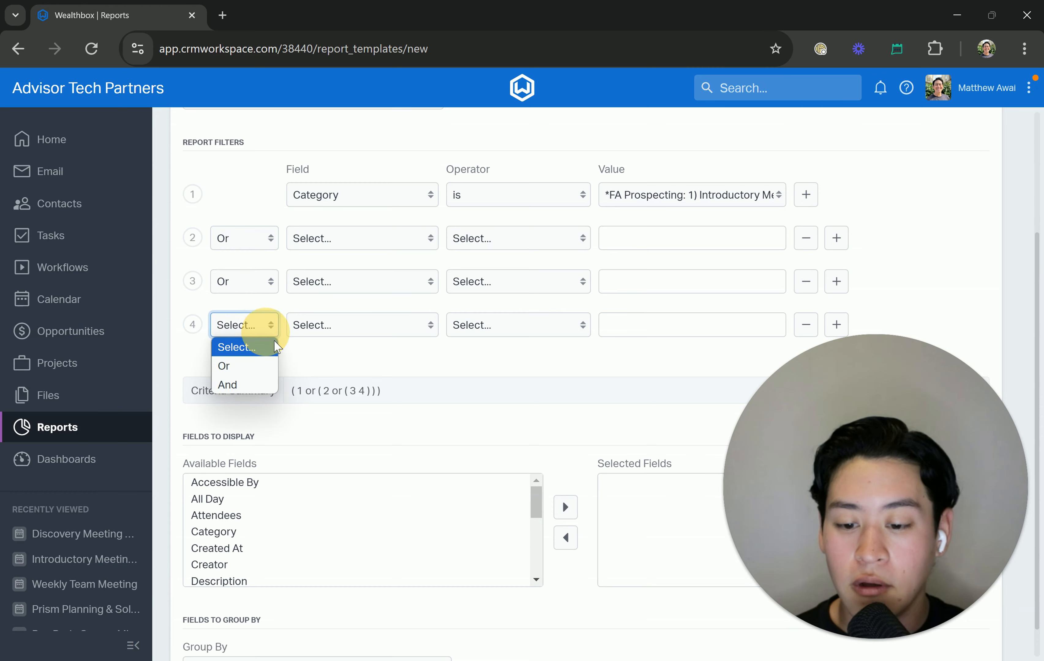
pyautogui.click(255, 367)
# - Set filters 2, 3 and 4 to use the Category field with the operator "is"
pyautogui.click(345, 239)
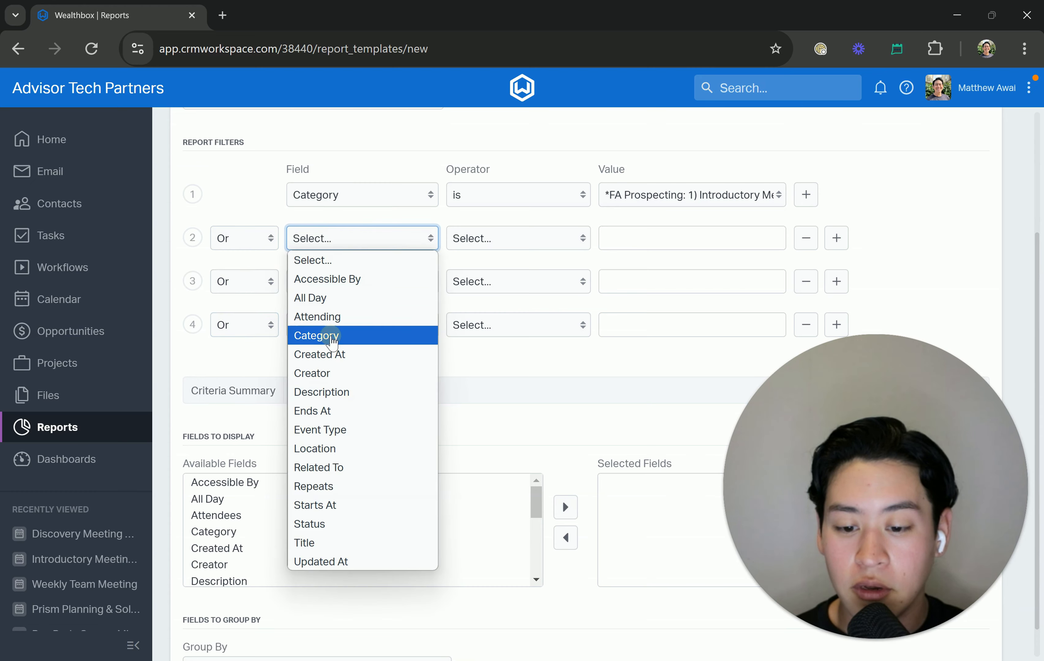
pyautogui.click(330, 334)
pyautogui.click(332, 281)
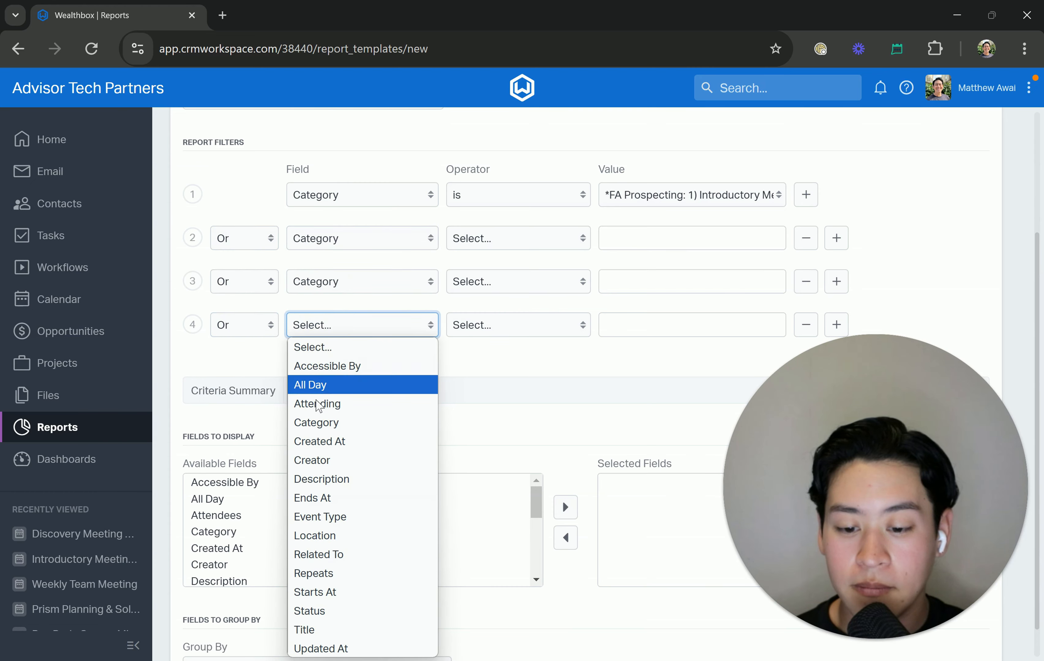
pyautogui.click(316, 422)
pyautogui.click(479, 243)
pyautogui.click(478, 278)
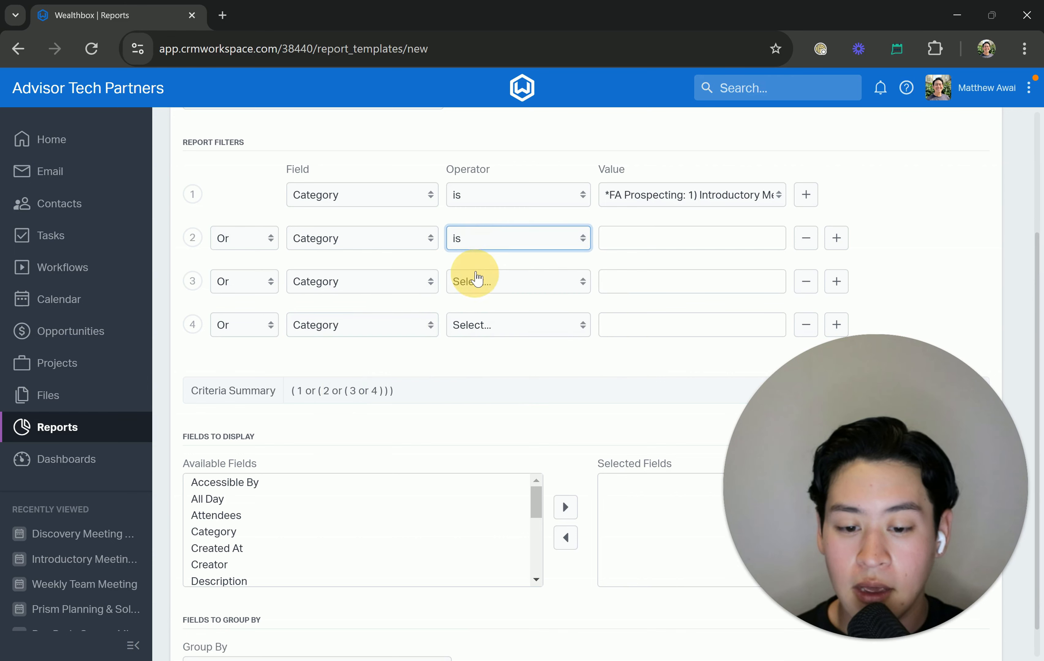
pyautogui.click(474, 282)
pyautogui.click(474, 321)
pyautogui.click(478, 328)
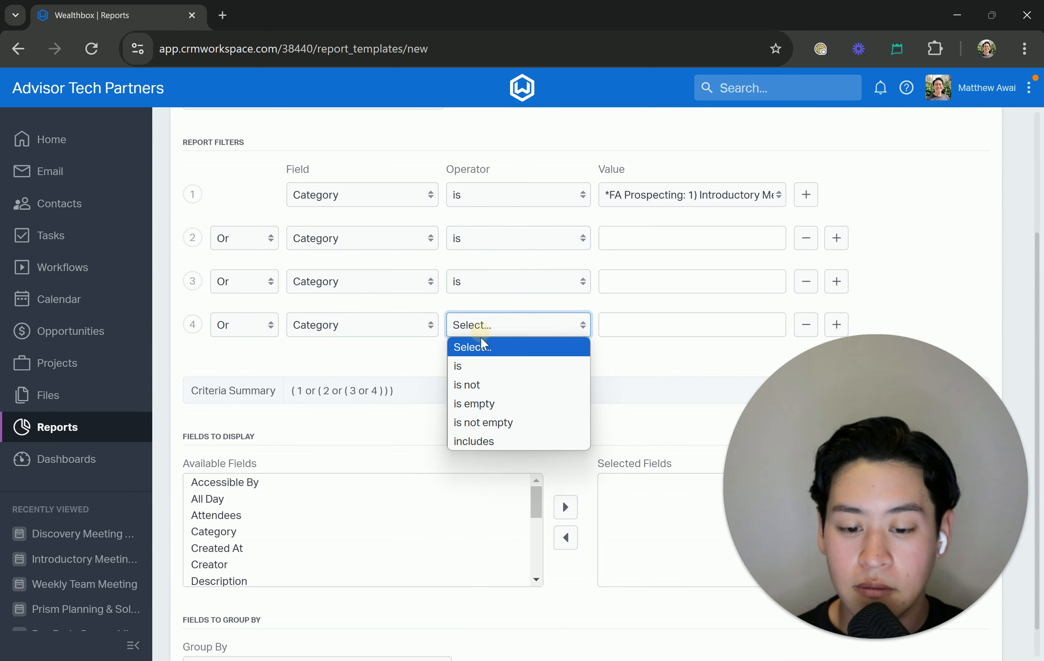
pyautogui.click(479, 366)
# - Try to set filter 2 to "*FA Prospecting: 2) Discovery Meeting" and filter 3 to "*FA Prospecting: 3) Plan Presentation"
pyautogui.click(633, 245)
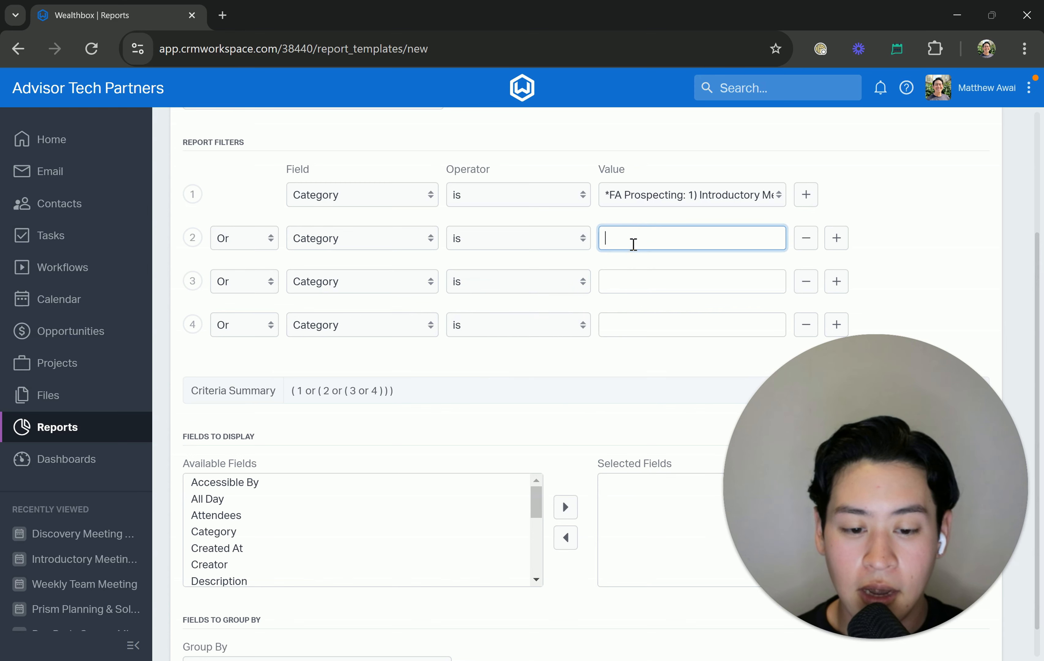
pyautogui.click(724, 242)
pyautogui.click(717, 304)
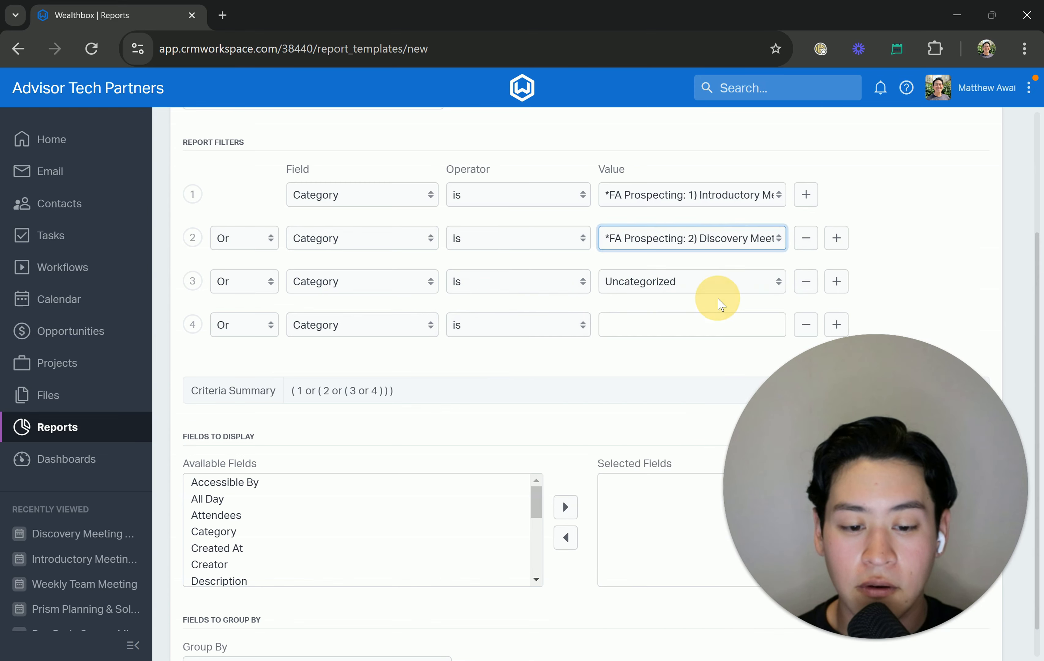
pyautogui.click(699, 285)
pyautogui.click(703, 361)
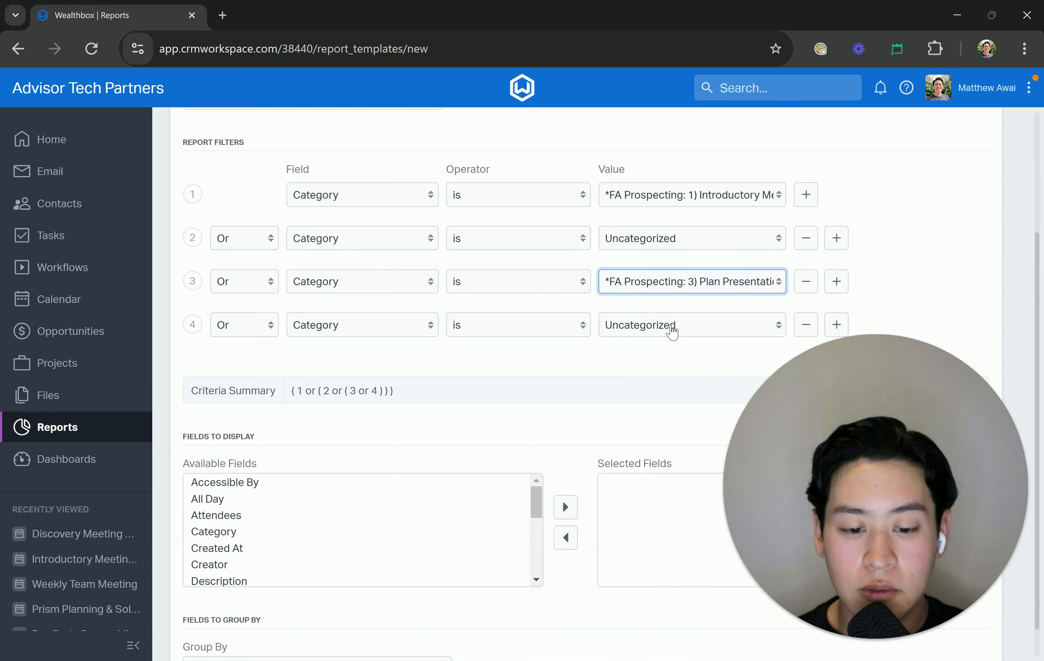
# - Set the values of filters 2, 3 and 4 to the *FA Prospecting categories 2) Discovery Meeting, 3) Plan Presentation and 4) Implementation Meeting
pyautogui.click(673, 252)
pyautogui.click(677, 299)
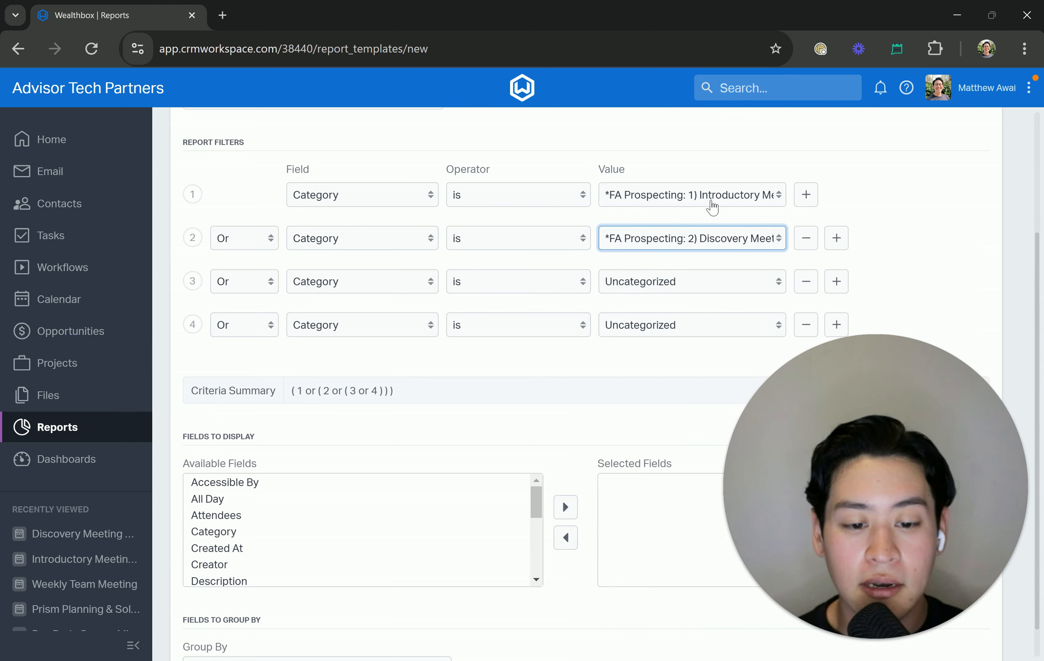
pyautogui.click(681, 289)
pyautogui.click(706, 361)
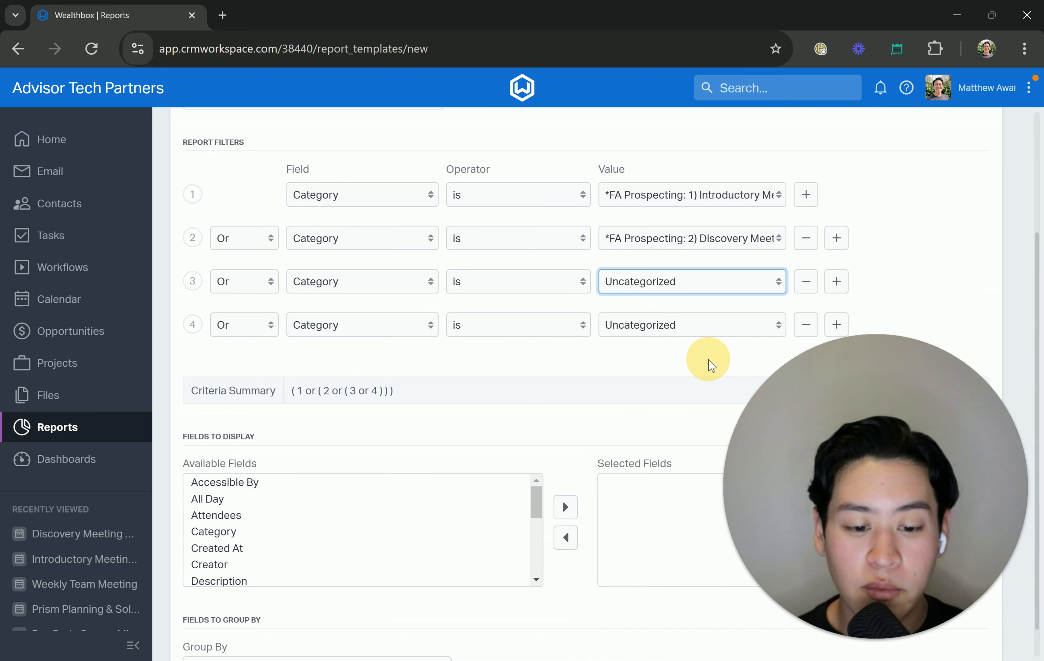
pyautogui.click(679, 339)
pyautogui.click(692, 419)
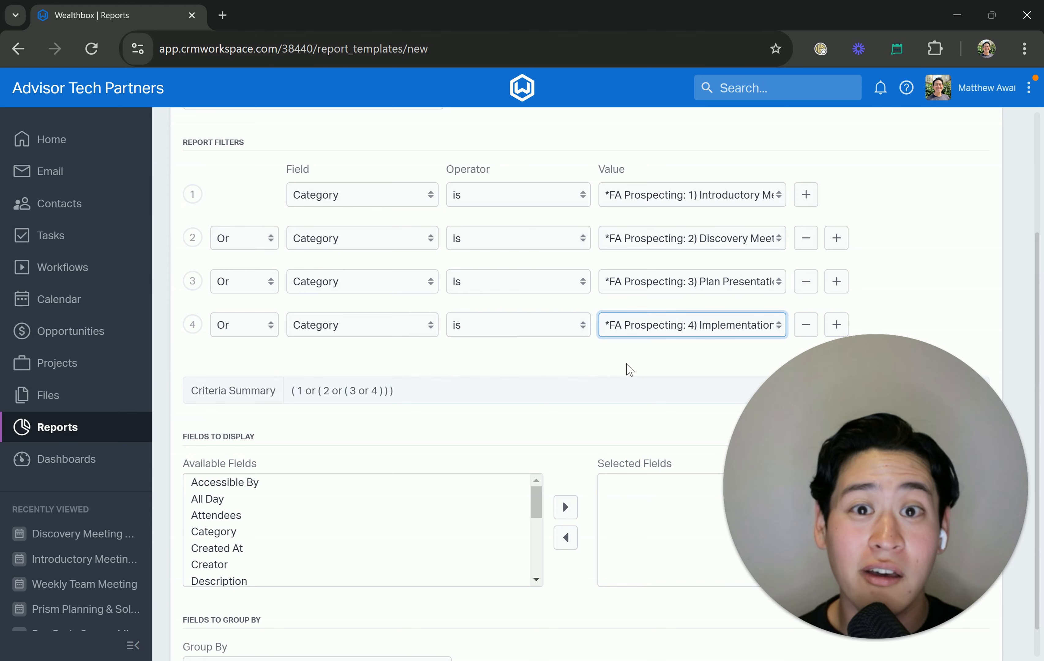
# - Add Category to the report's fields to display
pyautogui.scroll(-2, 647, 448)
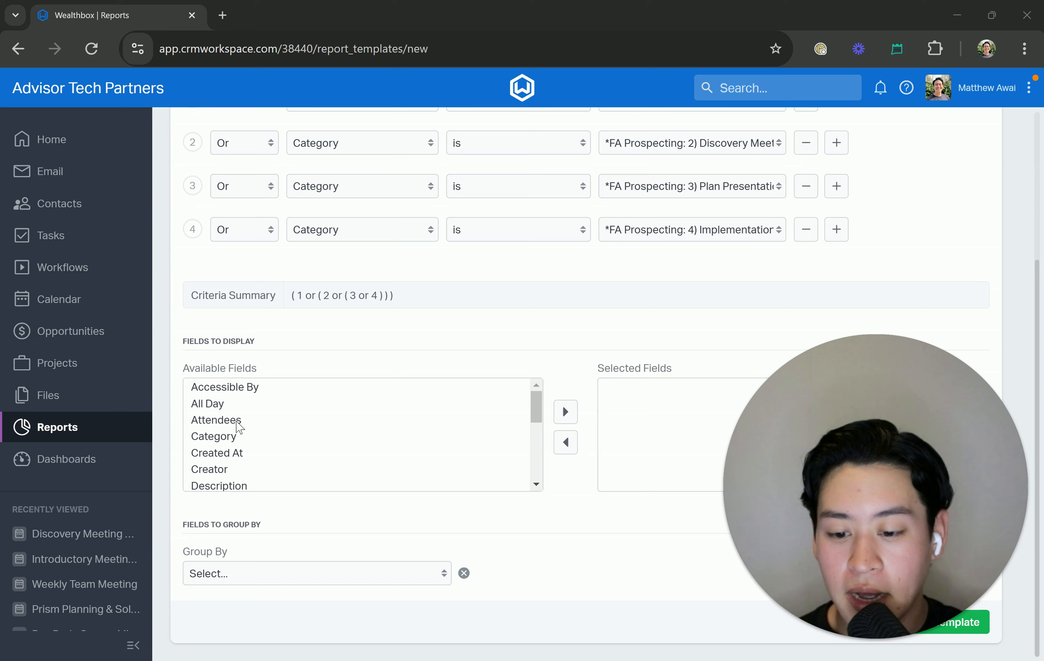
pyautogui.click(233, 435)
pyautogui.click(560, 416)
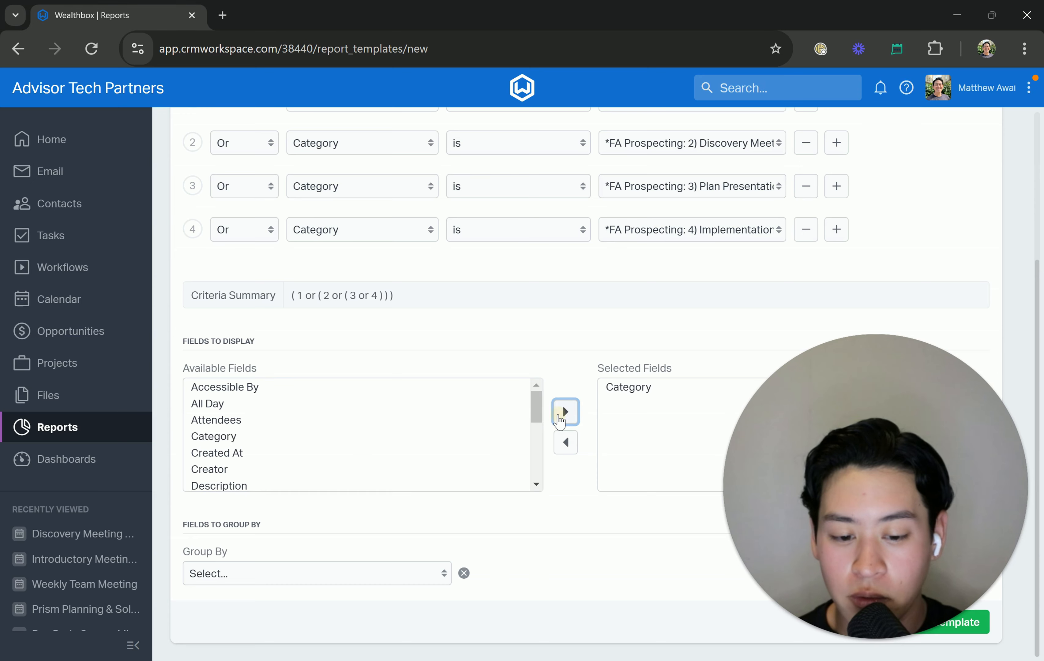
# - Add Invitees to the report's fields to display
pyautogui.scroll(2, 520, 421)
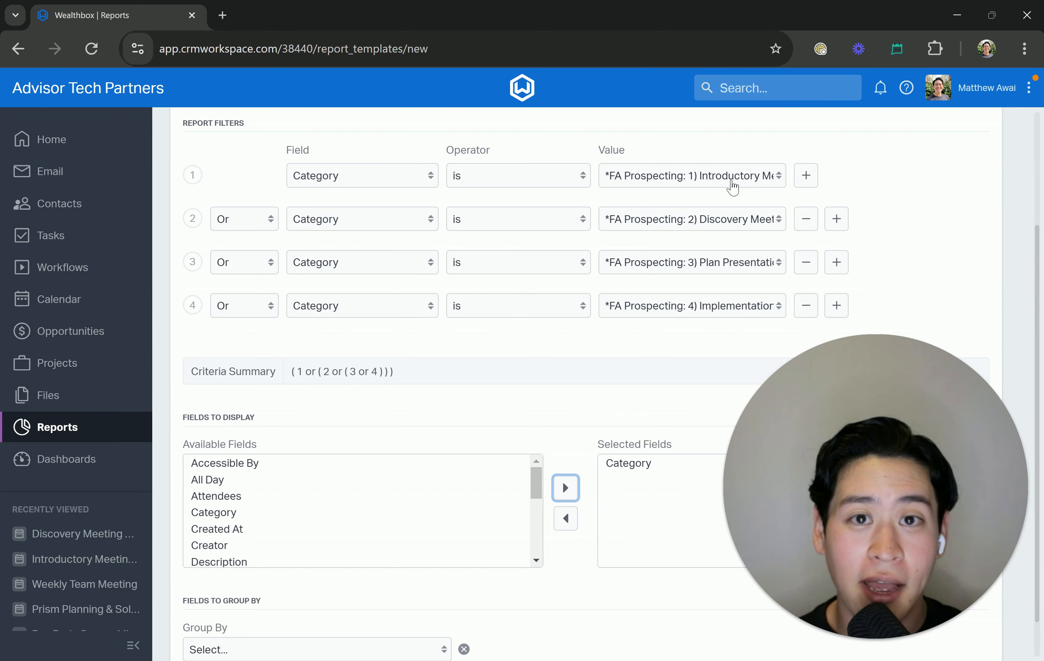
pyautogui.scroll(-2, 500, 374)
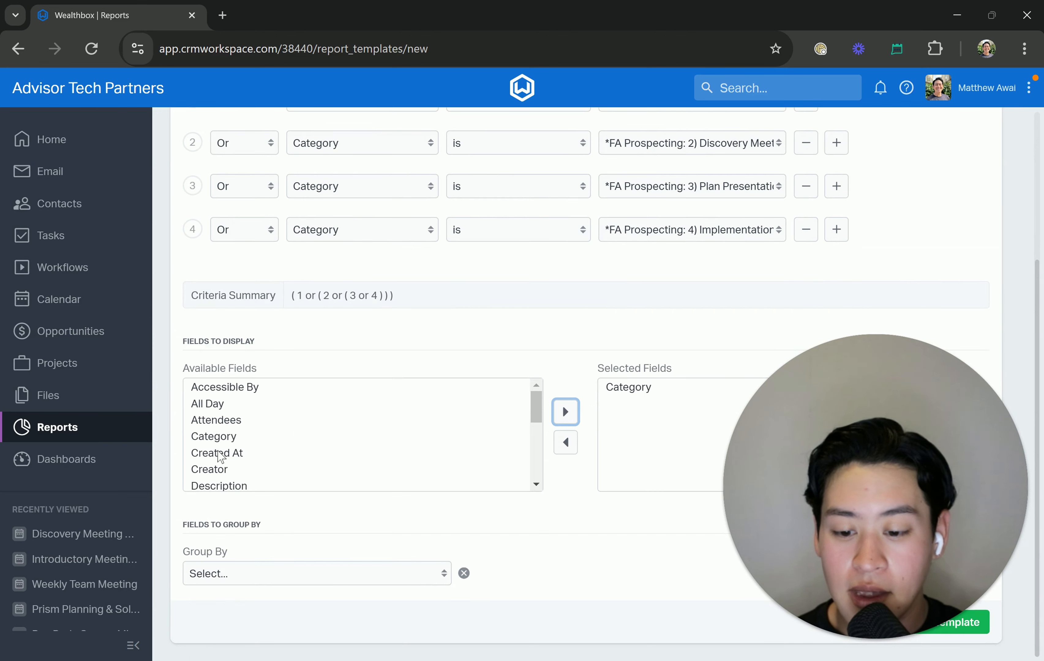
pyautogui.scroll(-2, 227, 459)
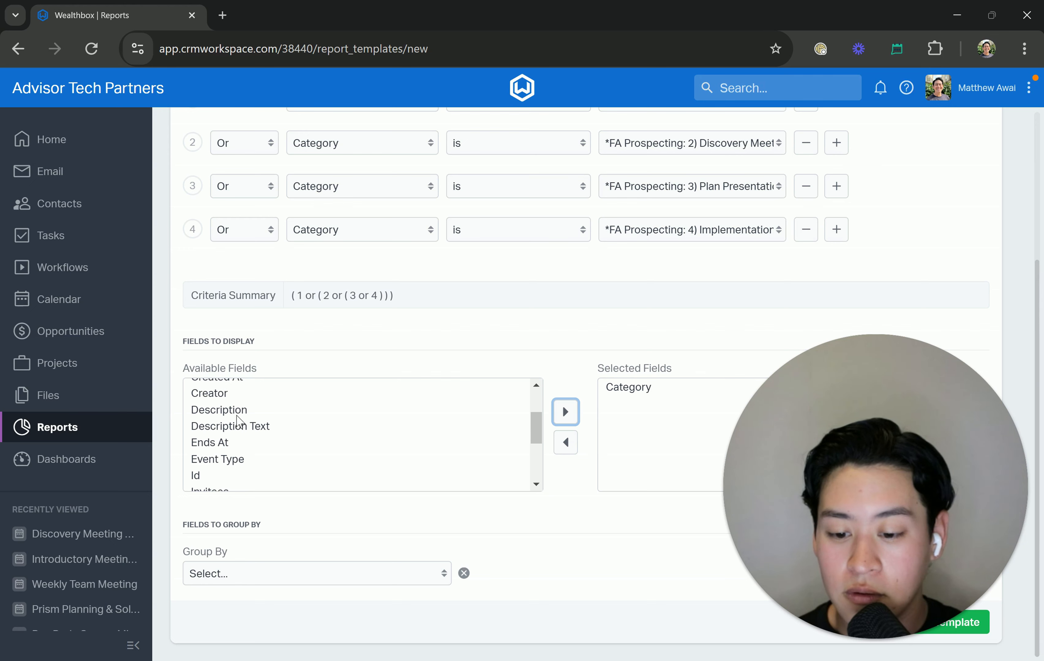
pyautogui.scroll(-2, 237, 422)
pyautogui.click(251, 415)
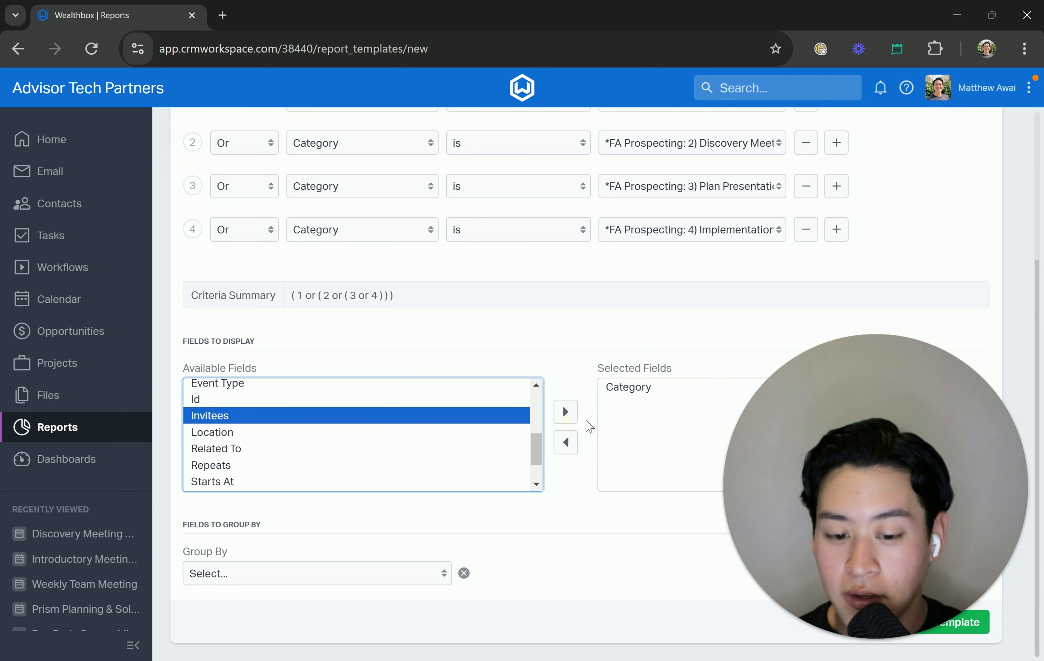
pyautogui.click(564, 412)
# - Add Title to the report's fields to display
pyautogui.click(218, 432)
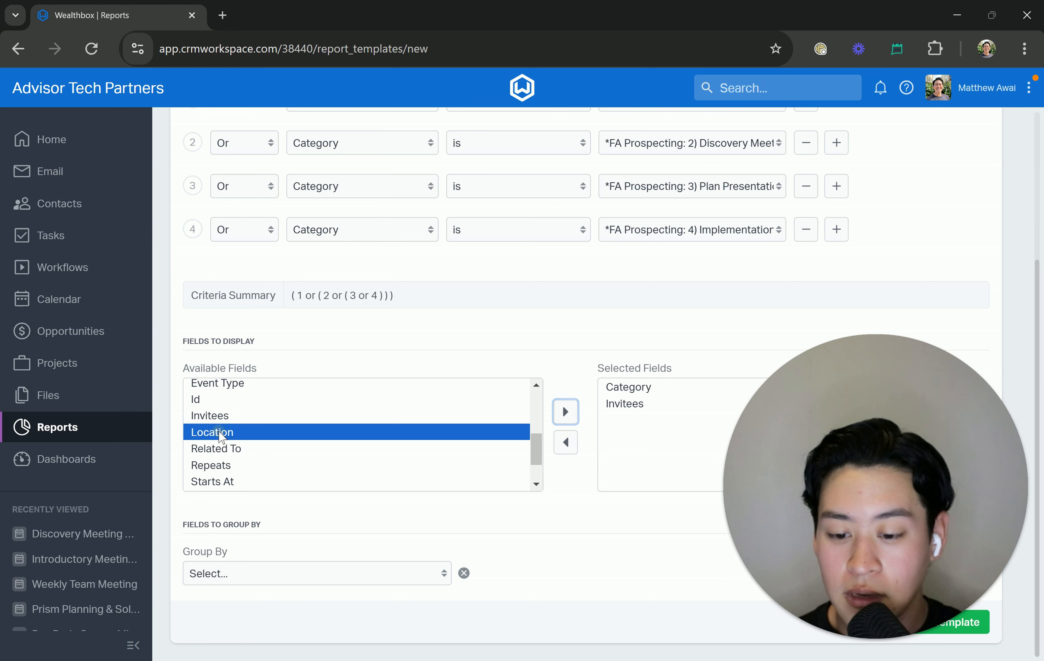
pyautogui.click(222, 448)
pyautogui.click(226, 435)
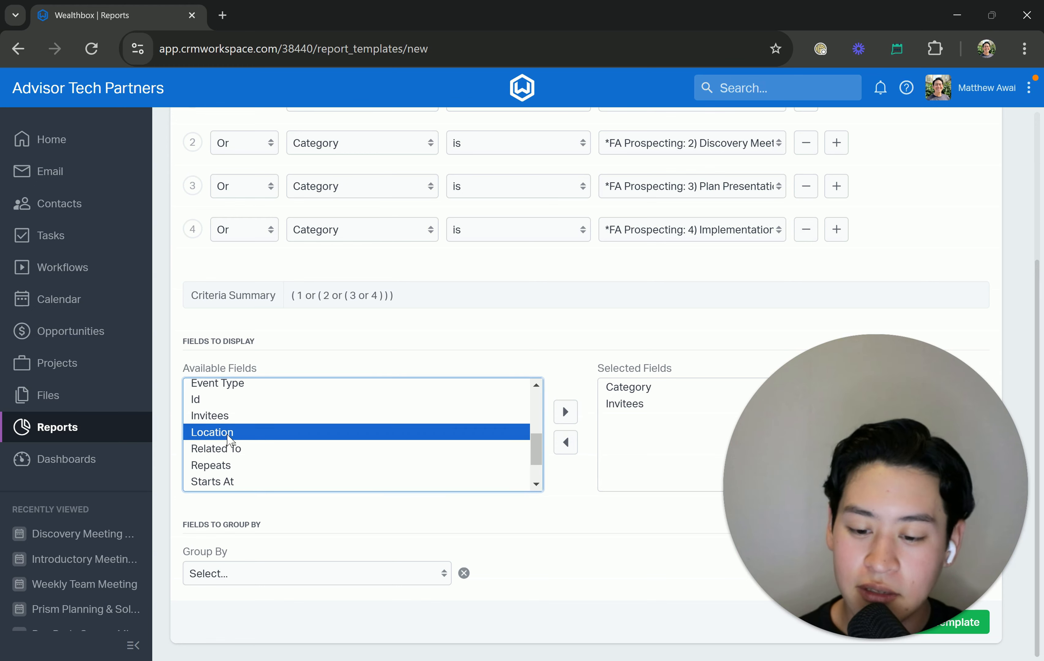
pyautogui.moveTo(537, 445); pyautogui.dragTo(538, 450)
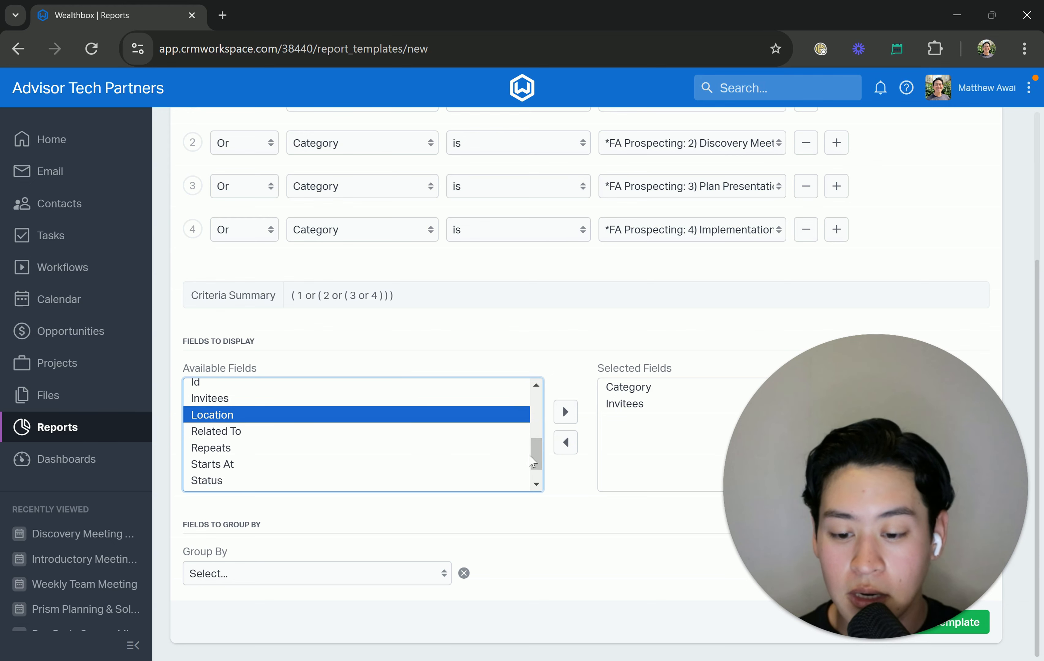
pyautogui.moveTo(534, 454); pyautogui.dragTo(483, 465)
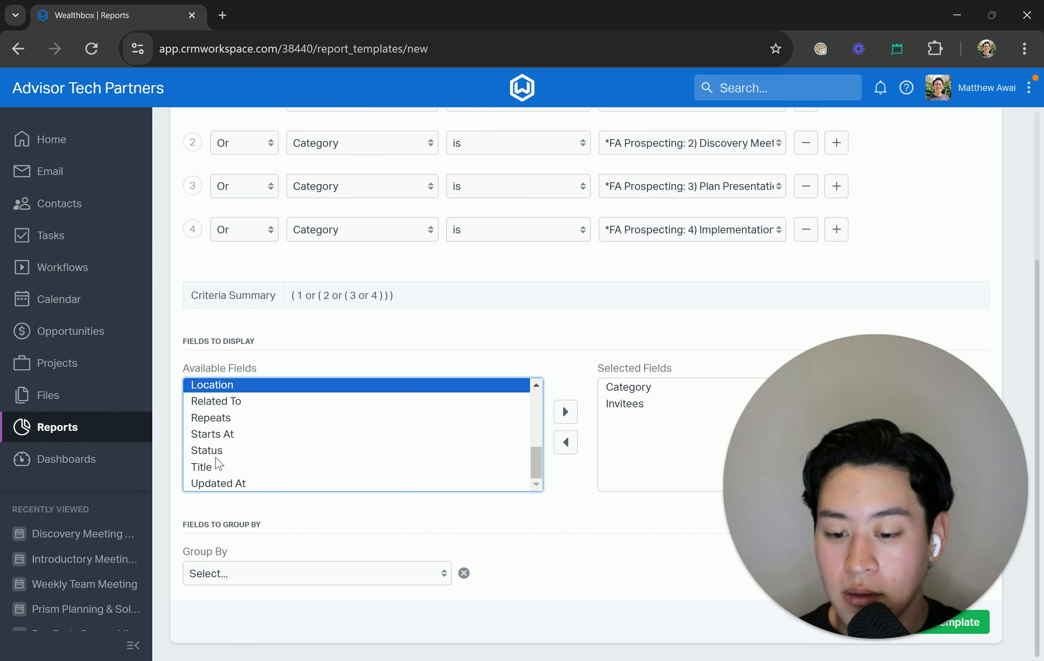
pyautogui.click(210, 468)
pyautogui.click(565, 411)
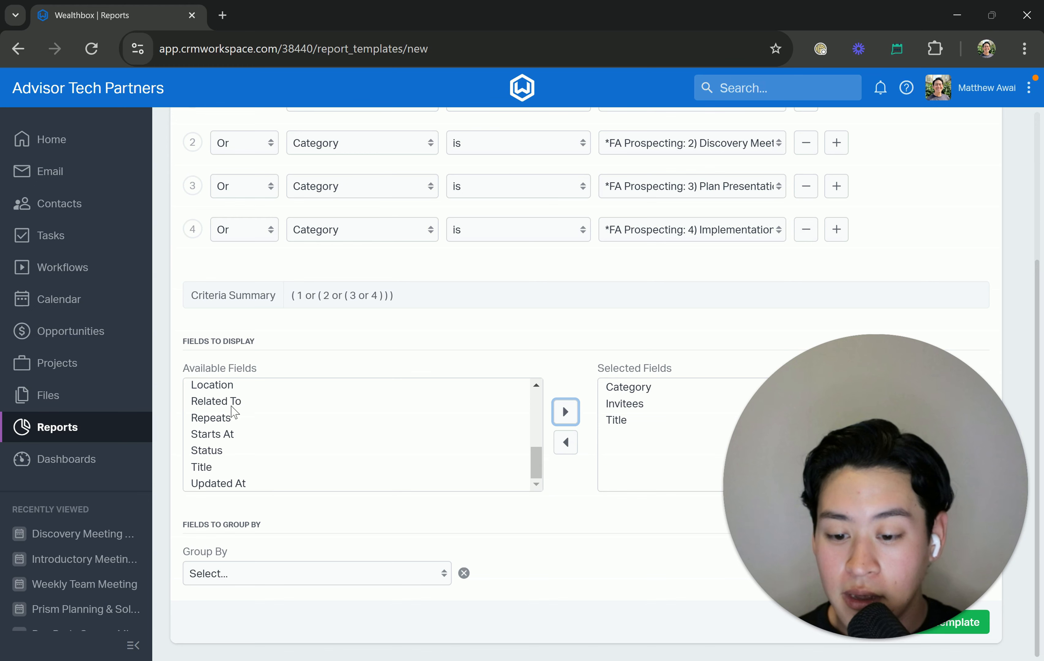
# - Add Starts At to the report's fields to display and select it among the chosen fields
pyautogui.click(221, 435)
pyautogui.click(564, 411)
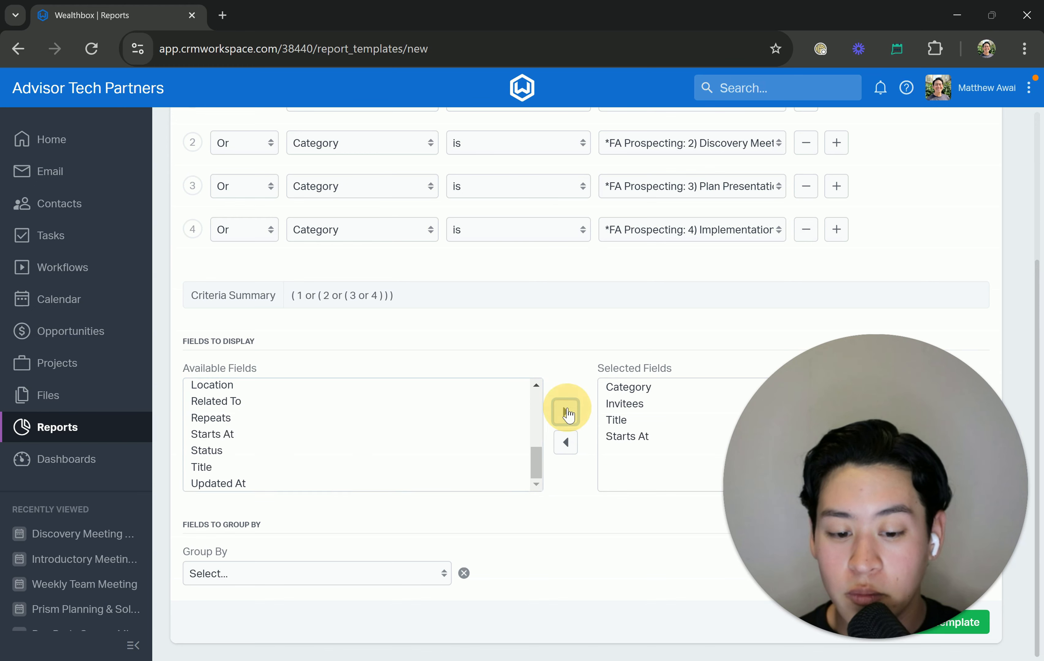
pyautogui.click(637, 437)
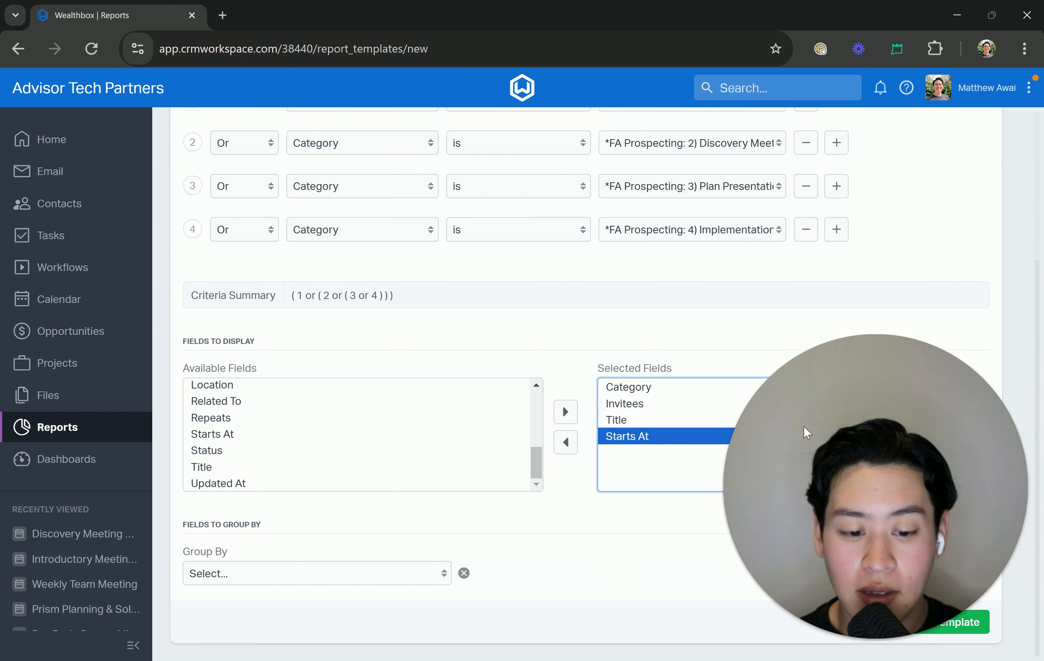
# - Reorder the selected fields so that Title comes first, followed by Category, Starts At and Invitees
pyautogui.click(3, 514)
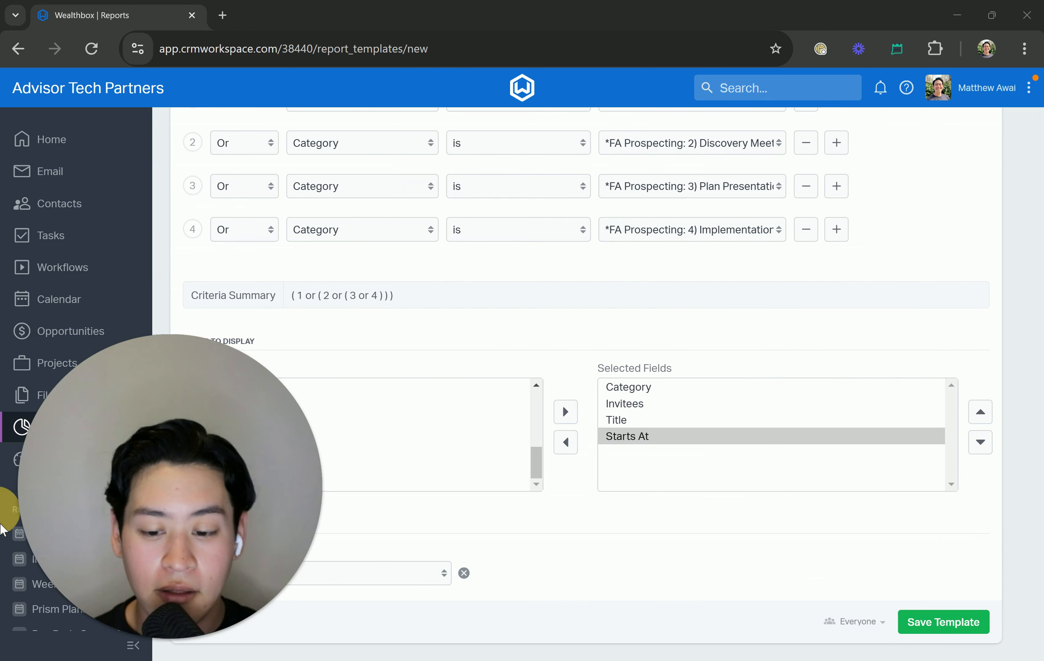
pyautogui.click(980, 411)
pyautogui.click(980, 411)
pyautogui.click(625, 434)
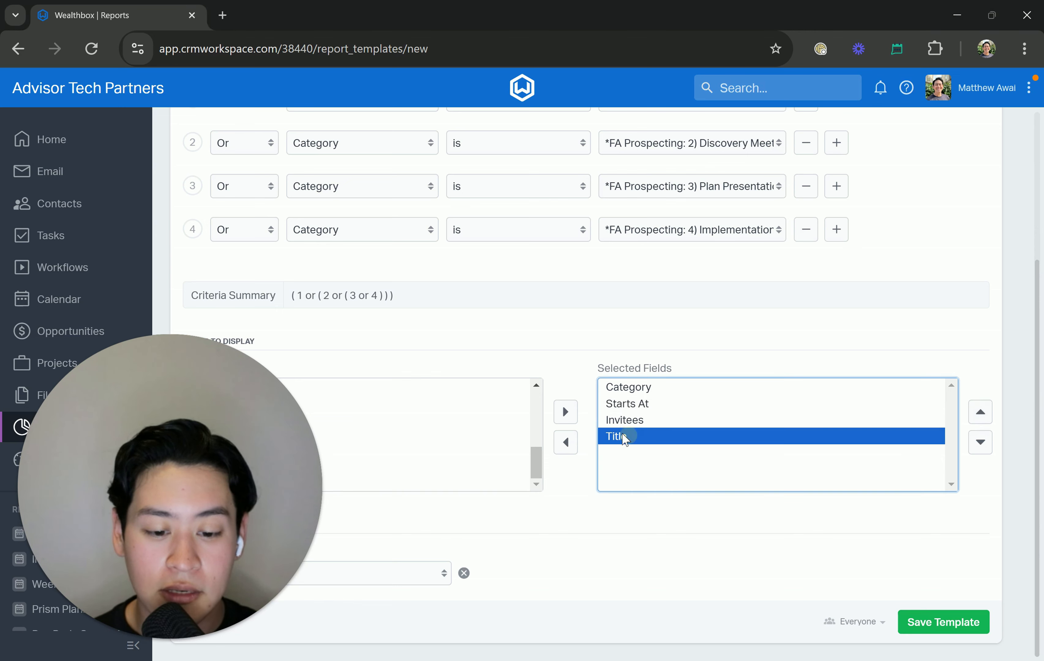
pyautogui.click(981, 411)
pyautogui.click(981, 411)
pyautogui.click(980, 412)
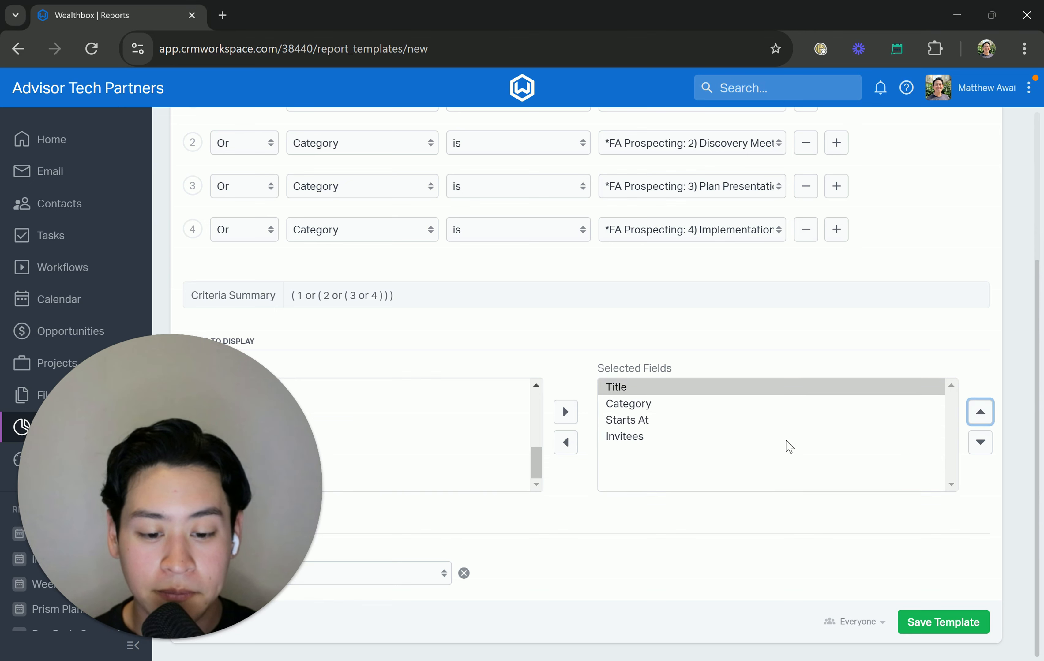
# - Add Related To to the report's fields to display and move it to the first position
pyautogui.click(664, 435)
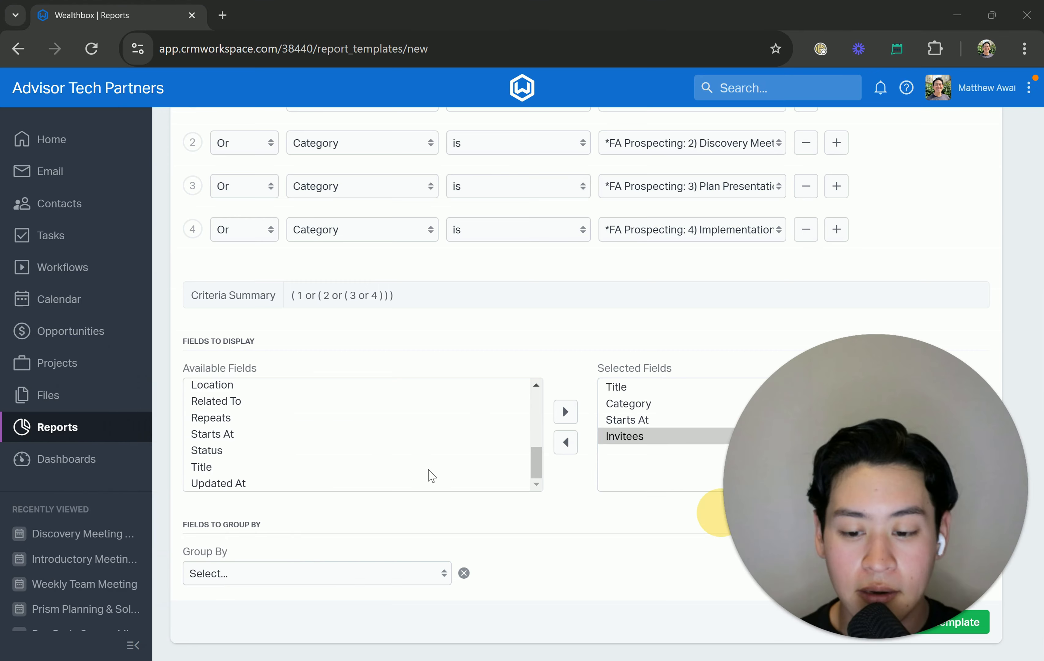
pyautogui.scroll(2, 271, 479)
pyautogui.click(315, 477)
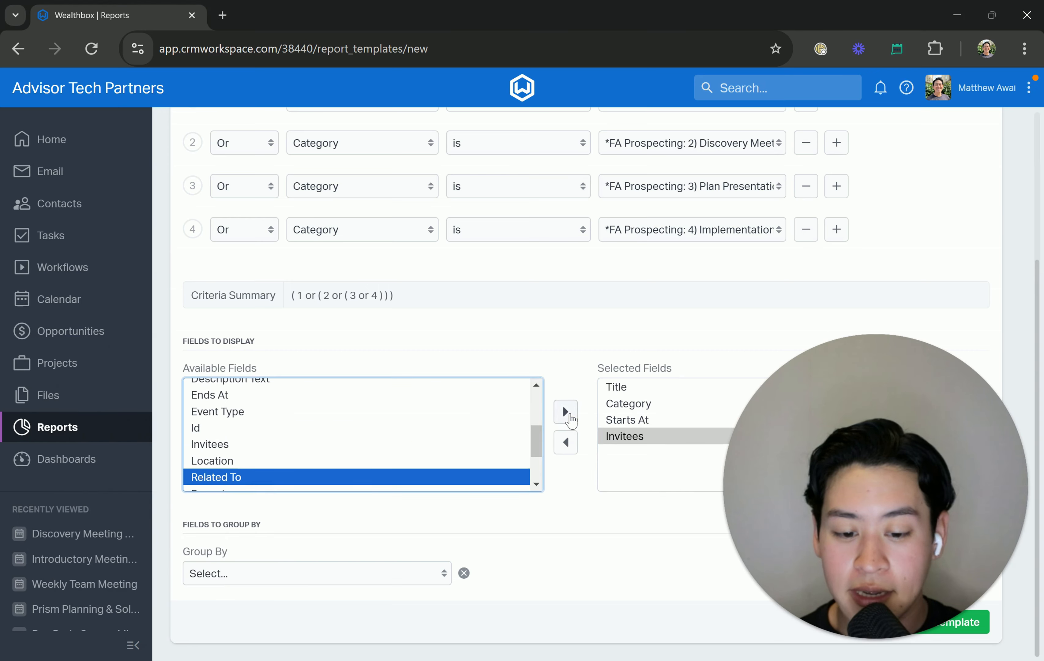
pyautogui.click(565, 411)
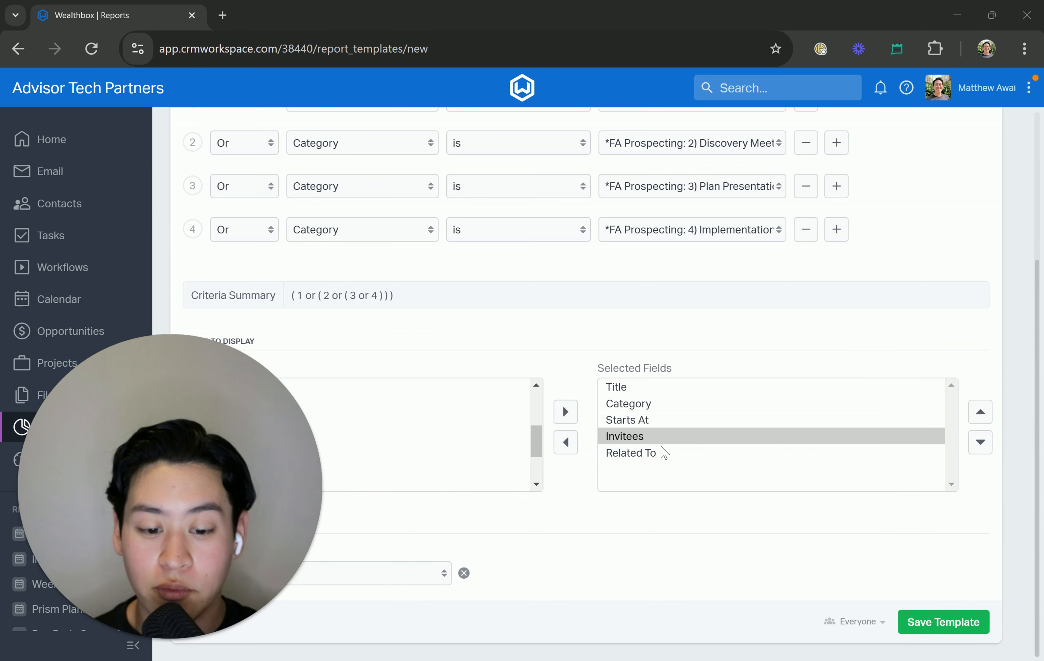
pyautogui.click(647, 453)
pyautogui.click(980, 413)
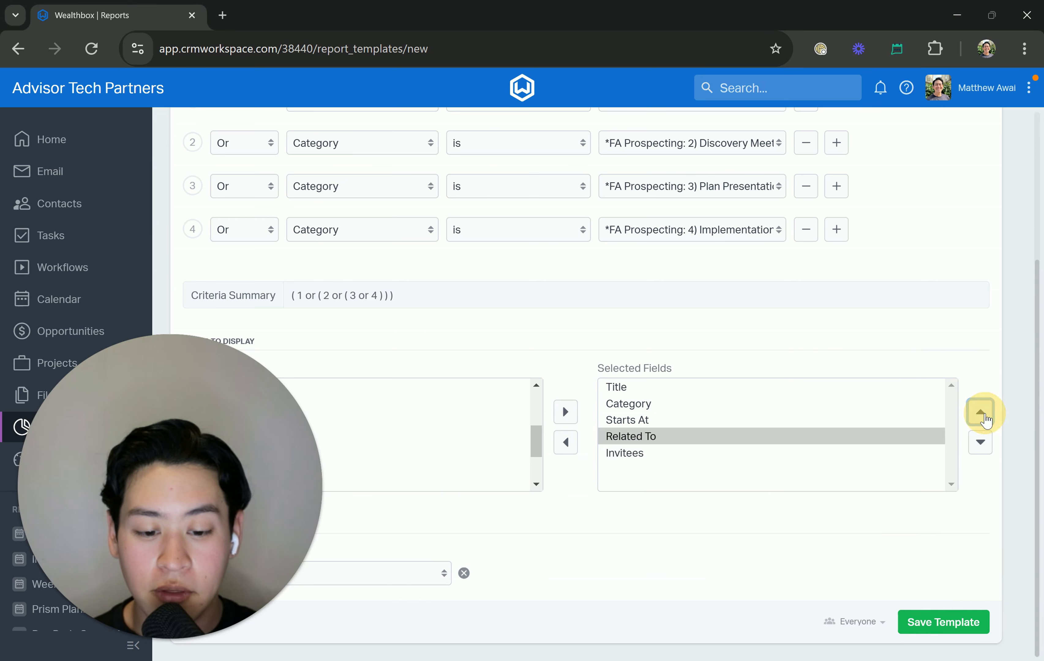
pyautogui.click(980, 413)
pyautogui.click(980, 414)
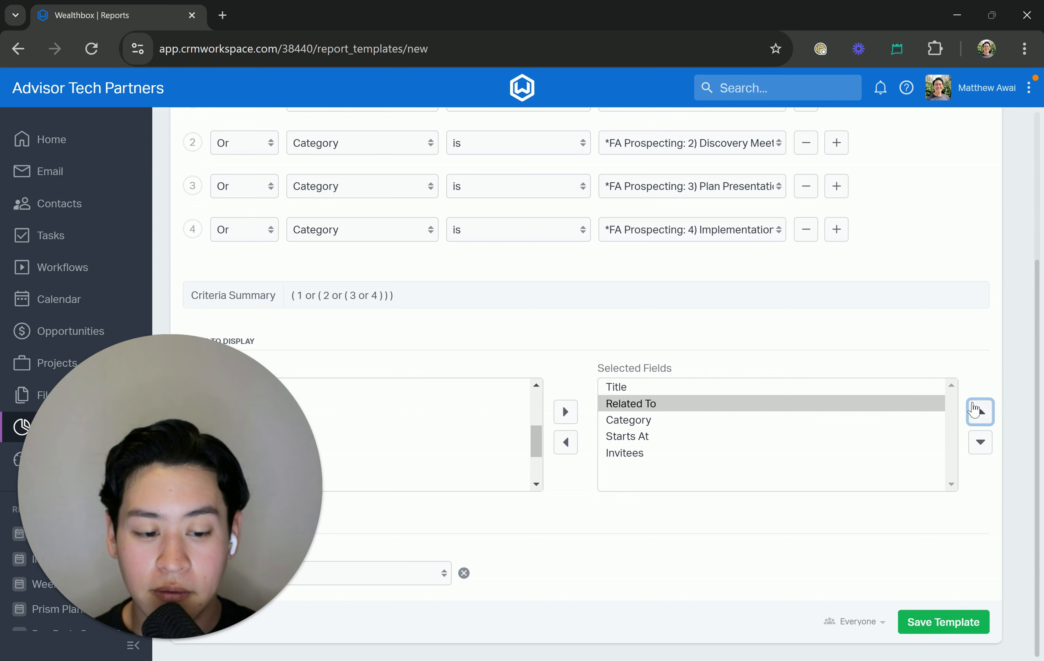
pyautogui.click(979, 411)
# - Move Category and Starts At above Title, so they directly follow Related To in the selected fields
pyautogui.click(914, 420)
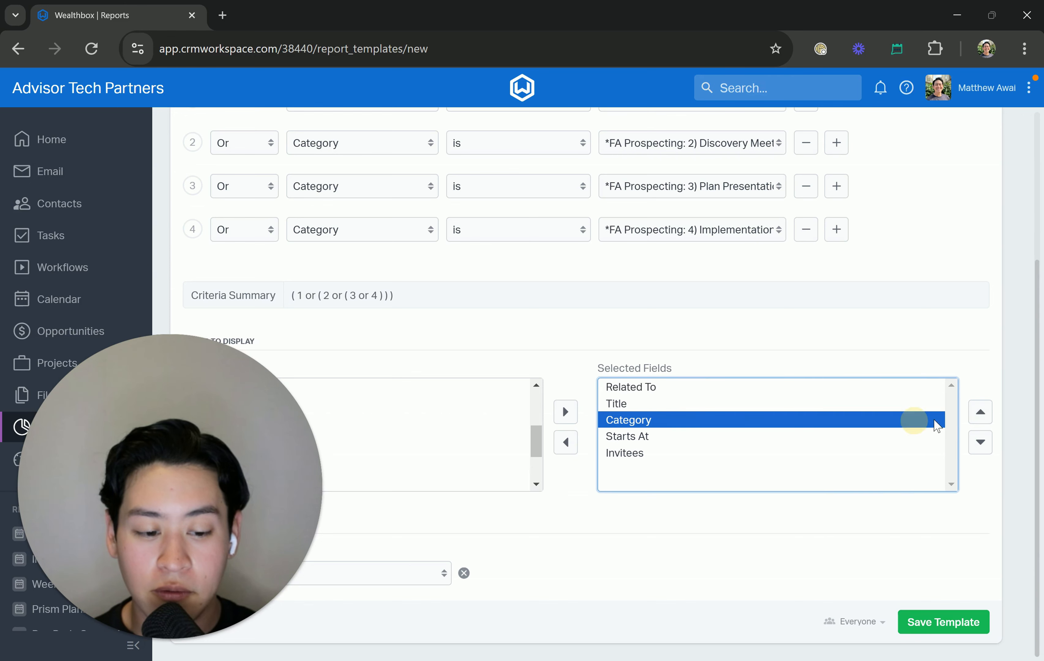
pyautogui.click(980, 413)
pyautogui.click(623, 422)
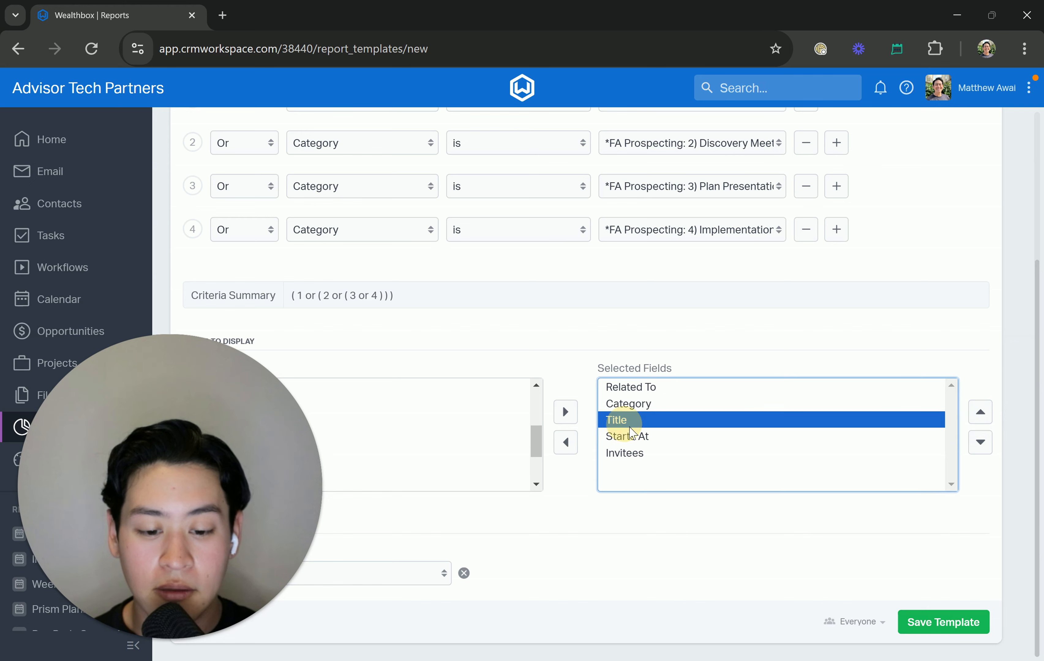
pyautogui.click(628, 438)
pyautogui.click(980, 413)
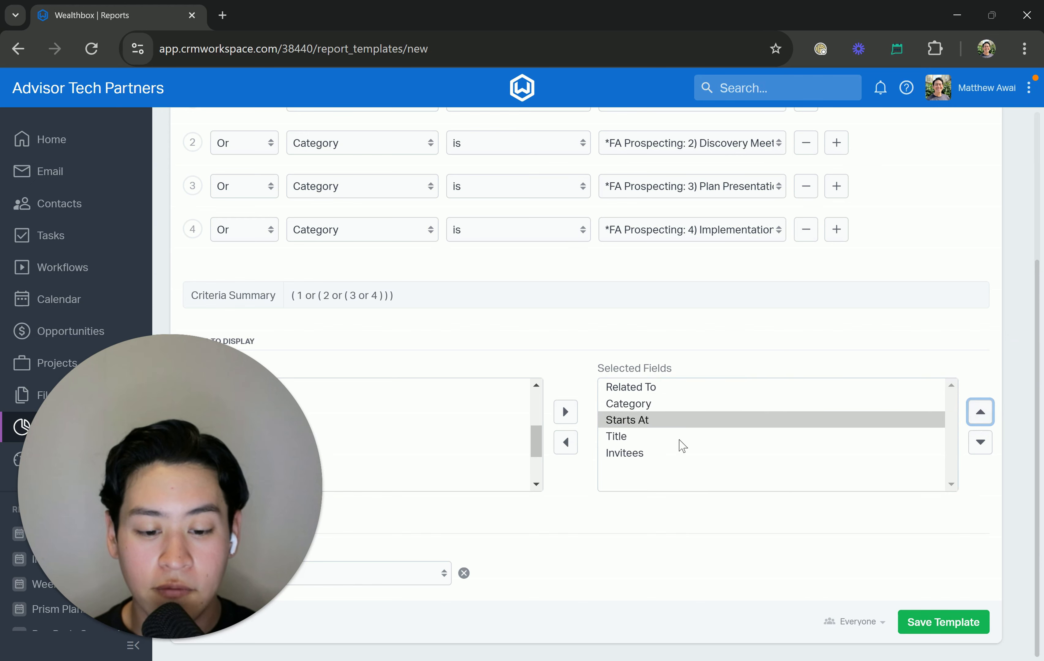
pyautogui.click(629, 436)
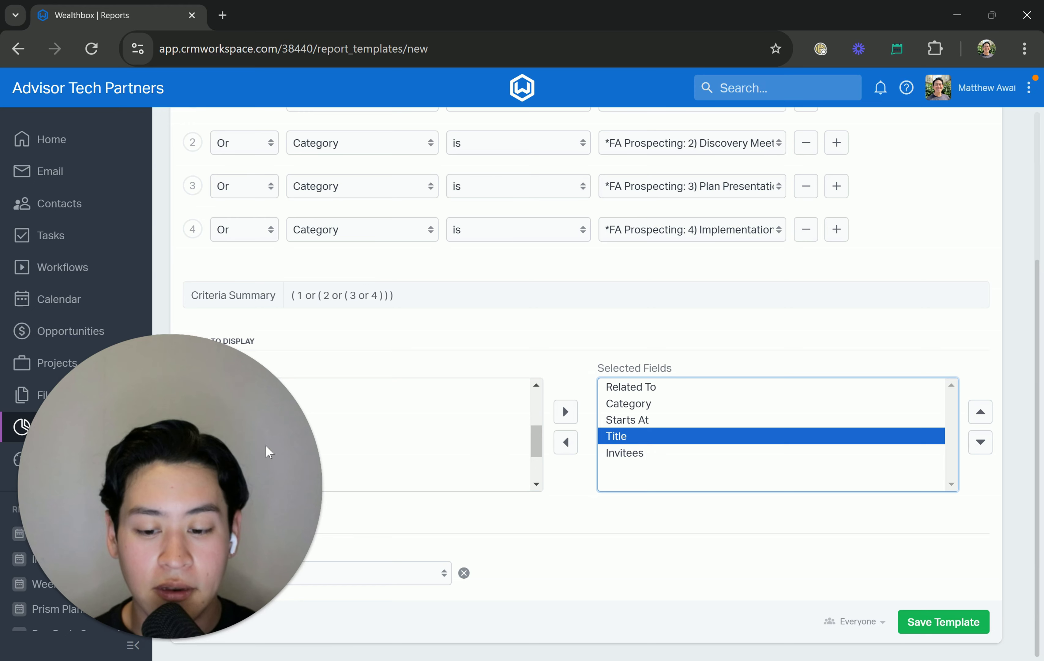
# - Group the report by Starts At in Quarter intervals
pyautogui.moveTo(268, 452); pyautogui.dragTo(1040, 520)
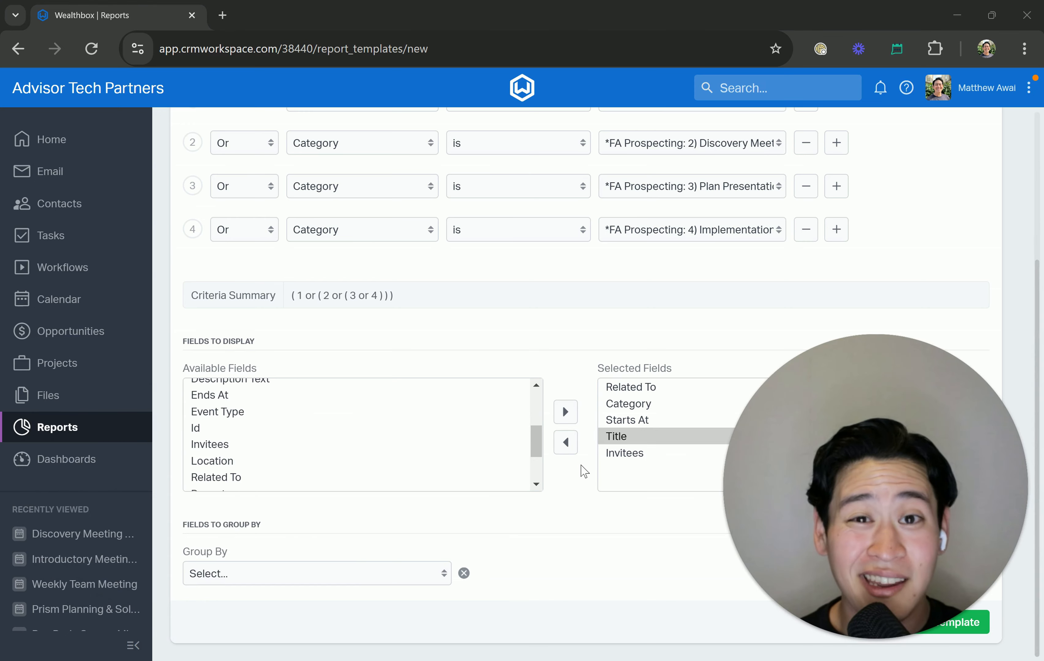
pyautogui.tripleClick(220, 525)
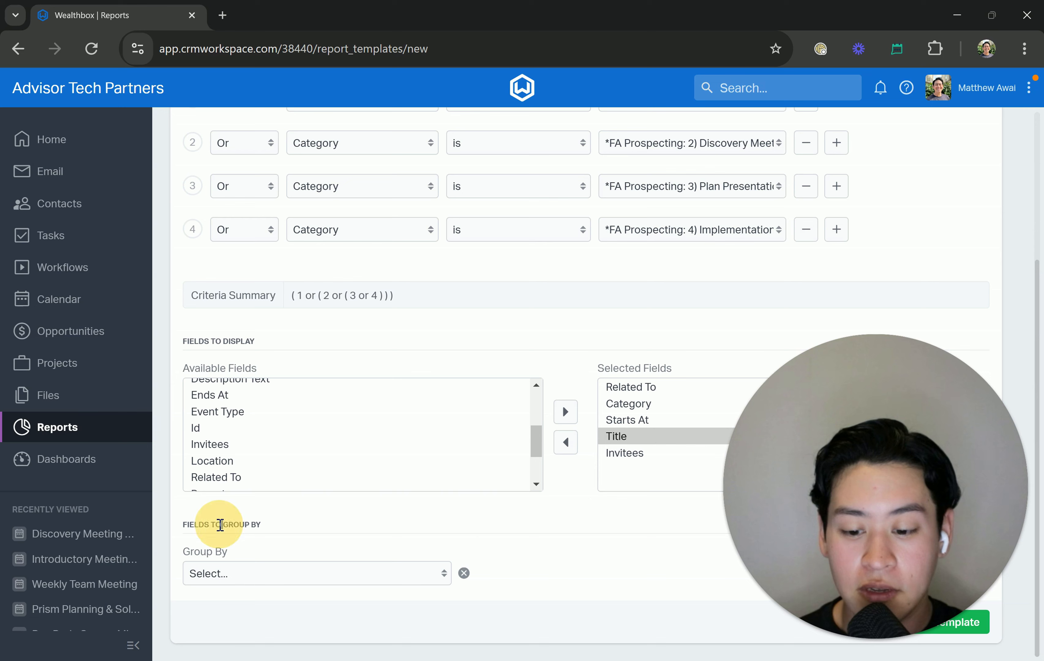
pyautogui.click(262, 574)
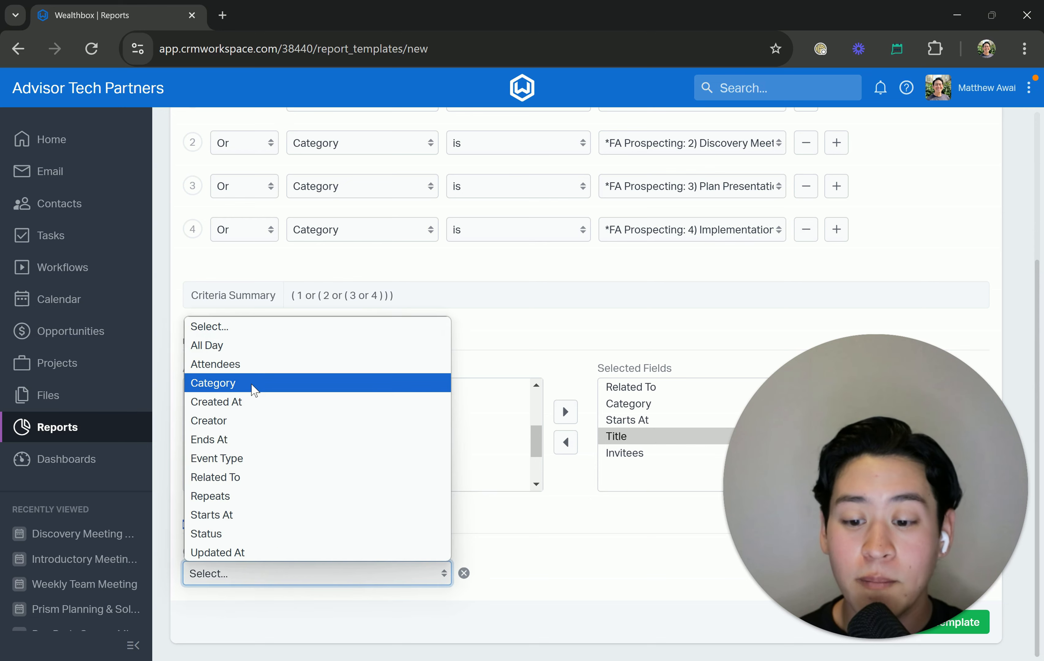
pyautogui.click(250, 402)
pyautogui.click(262, 574)
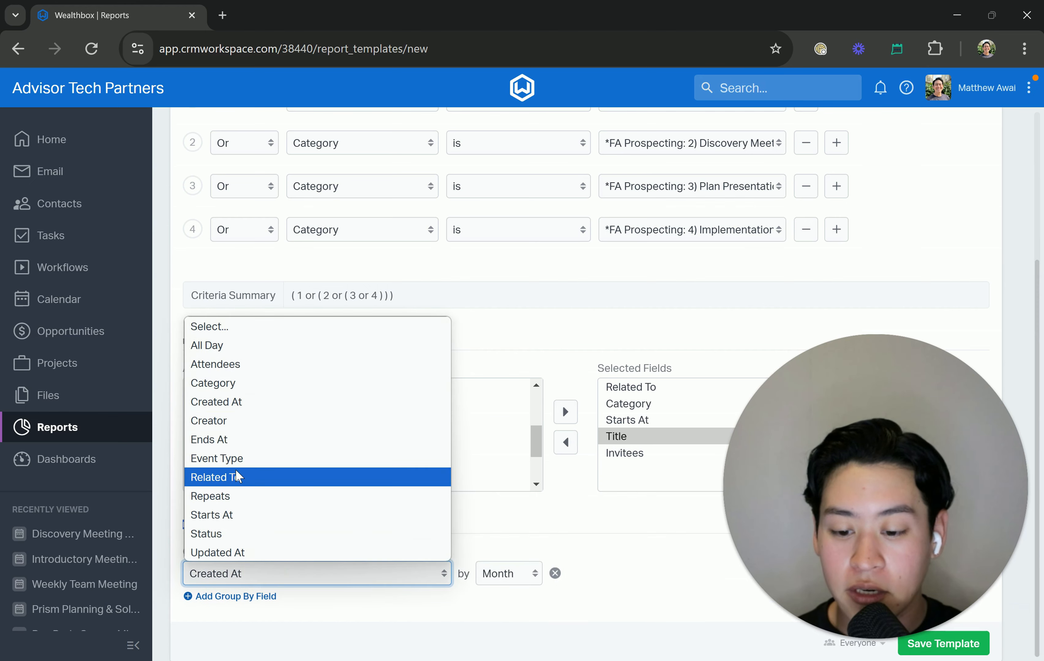
pyautogui.click(228, 515)
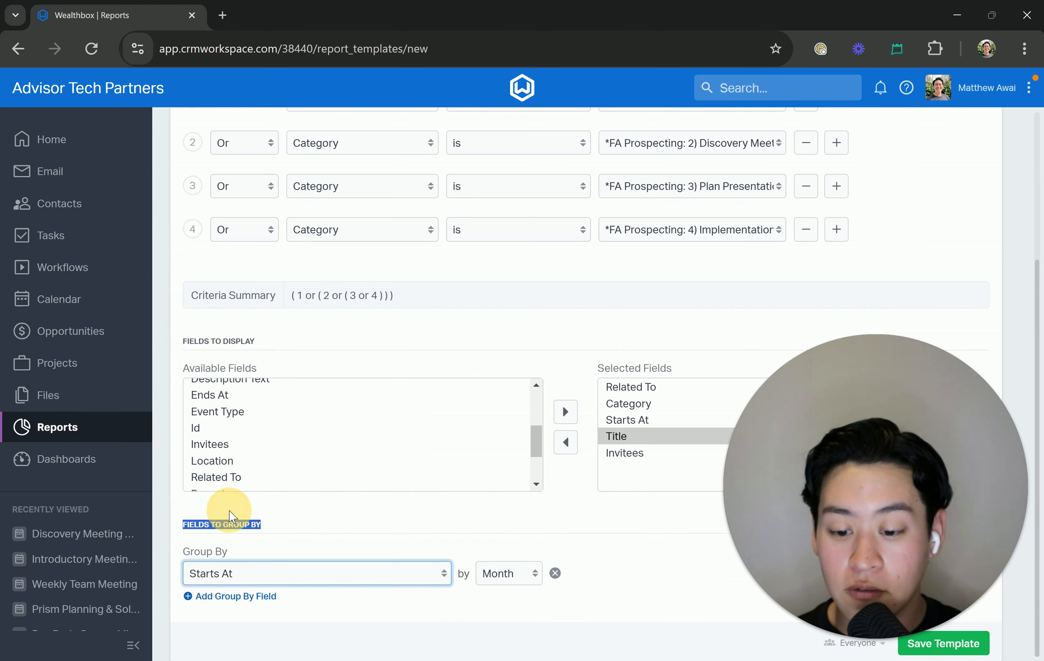
pyautogui.click(497, 577)
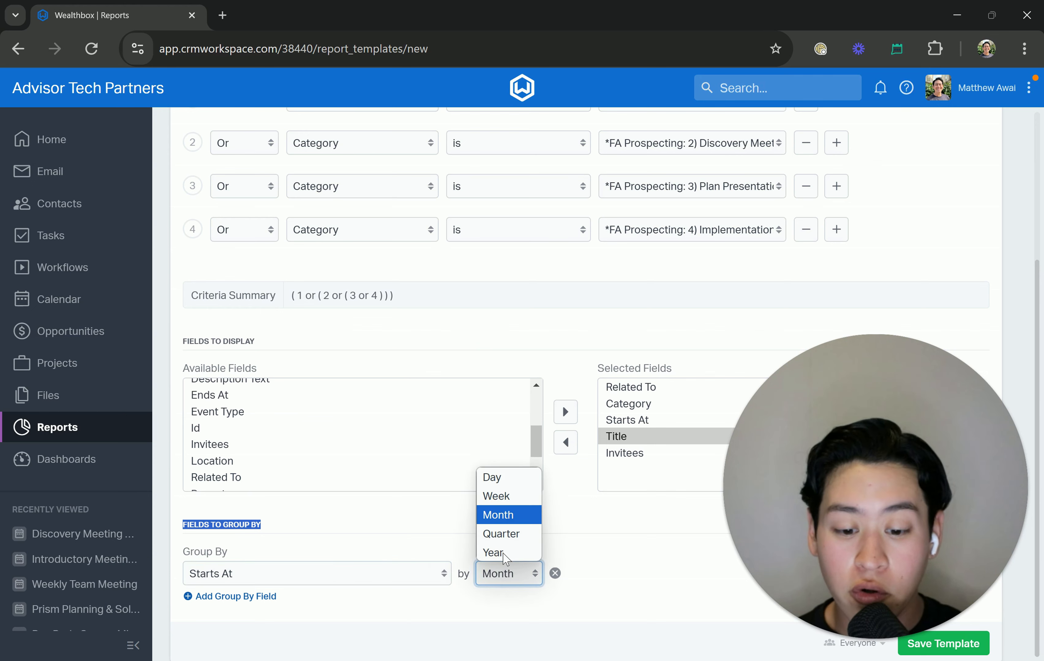
pyautogui.click(512, 532)
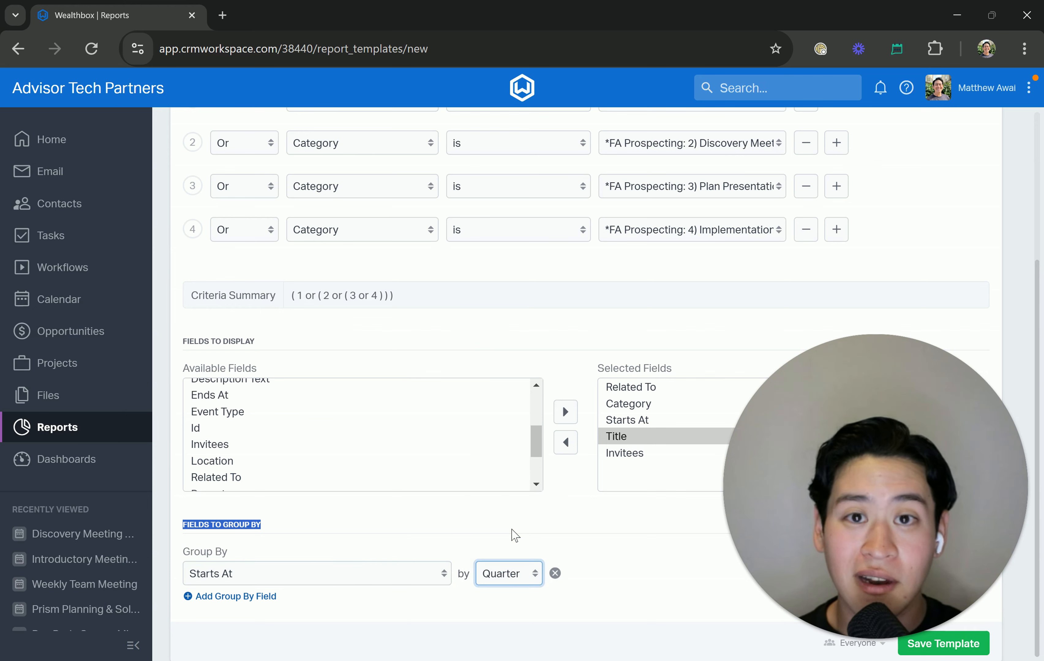
# - Add Category as the second group-by field and save the report template
pyautogui.click(246, 597)
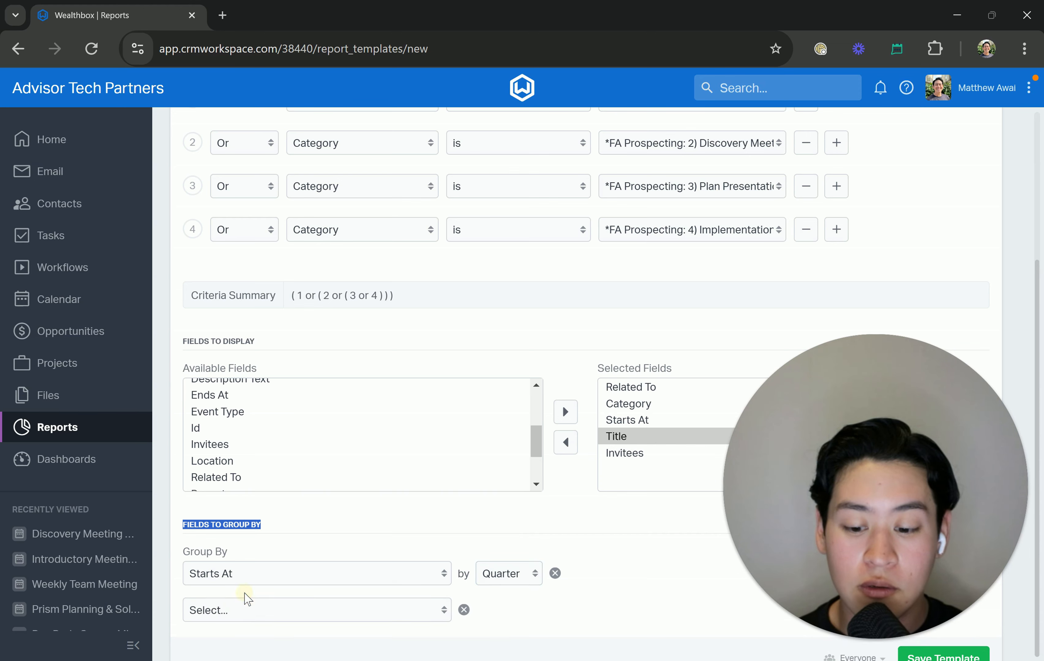
pyautogui.click(246, 611)
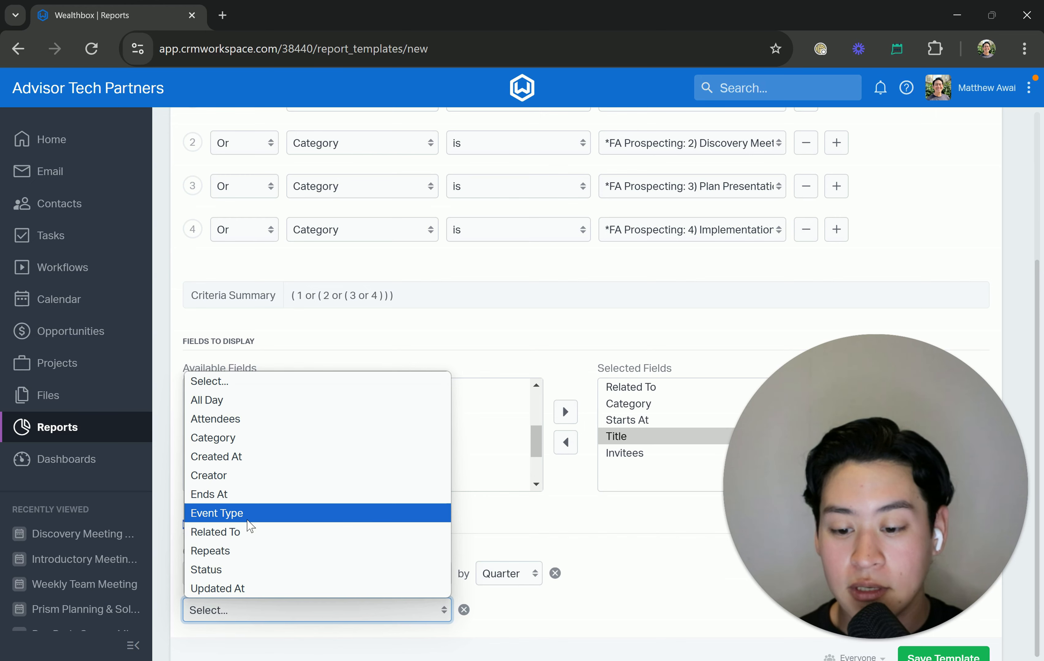
pyautogui.click(231, 438)
pyautogui.scroll(-1, 276, 551)
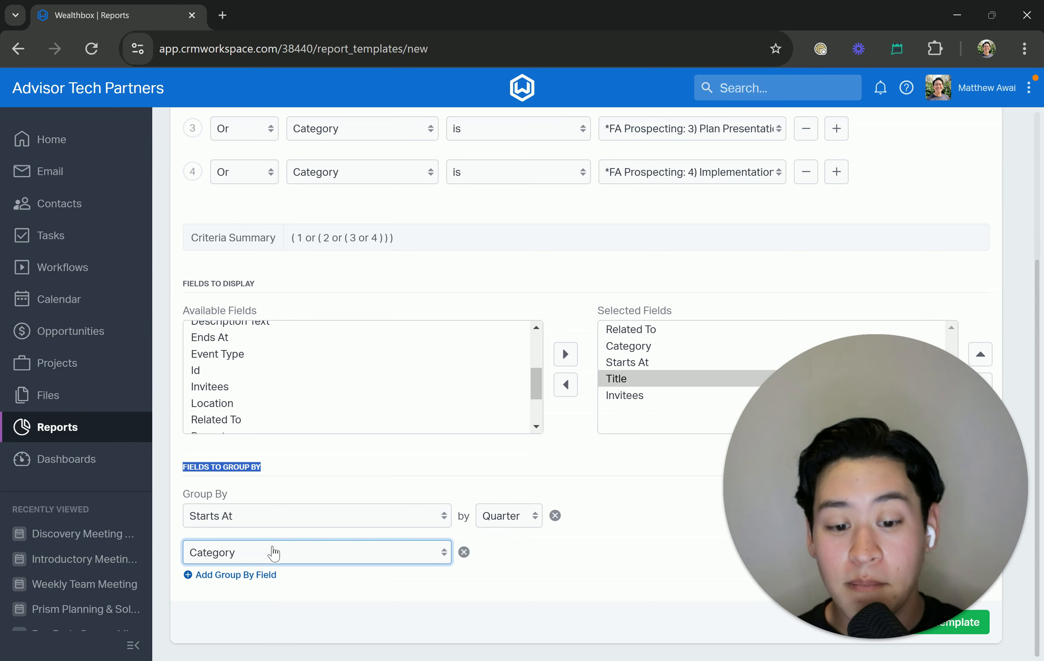
pyautogui.moveTo(820, 520); pyautogui.dragTo(820, 347)
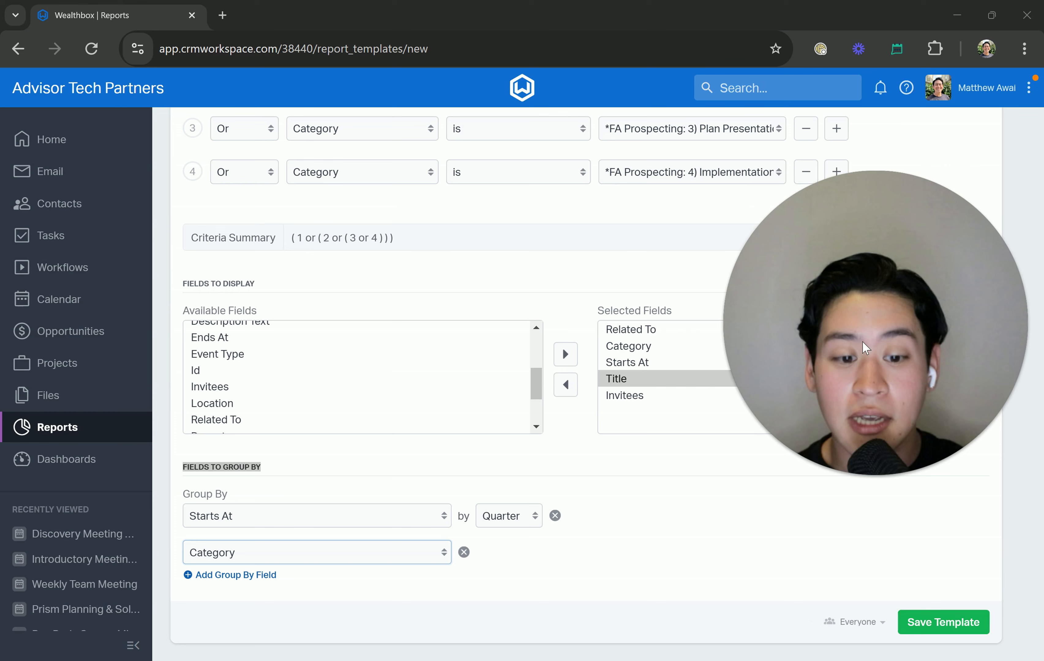
pyautogui.click(970, 623)
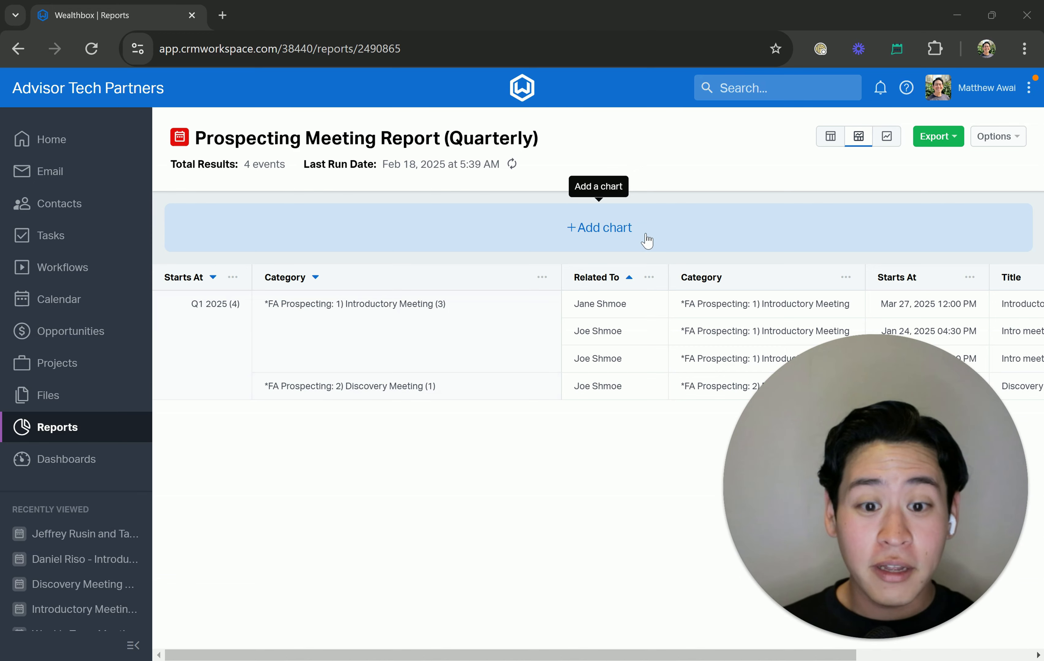
# - Start a Stacked Column chart for the report and title it "Prospecting Meeting Chart"
pyautogui.click(630, 237)
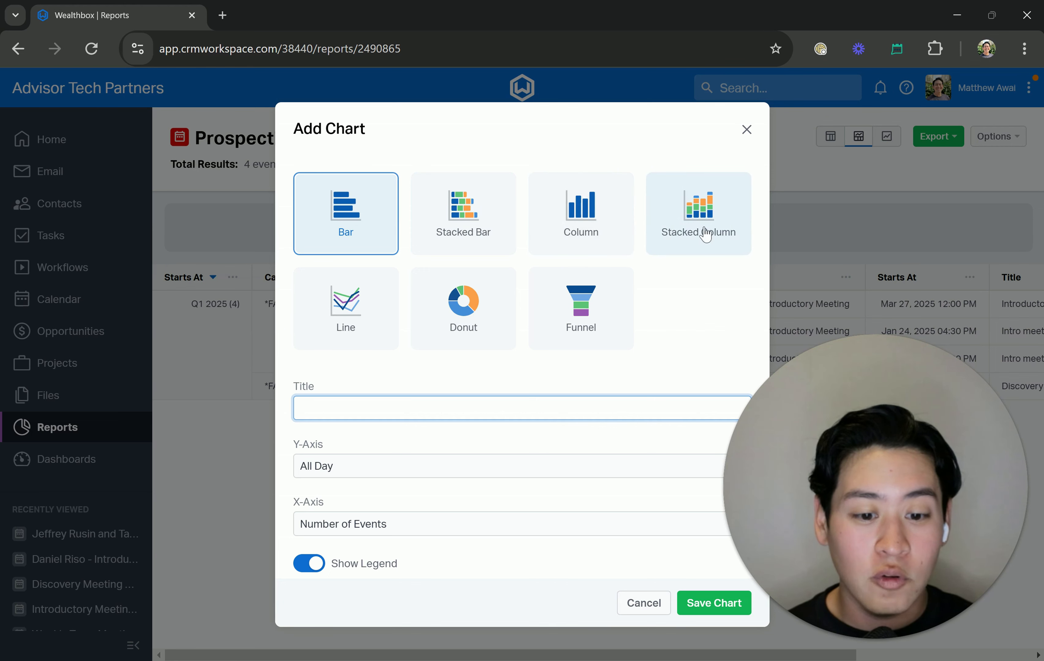
pyautogui.click(718, 218)
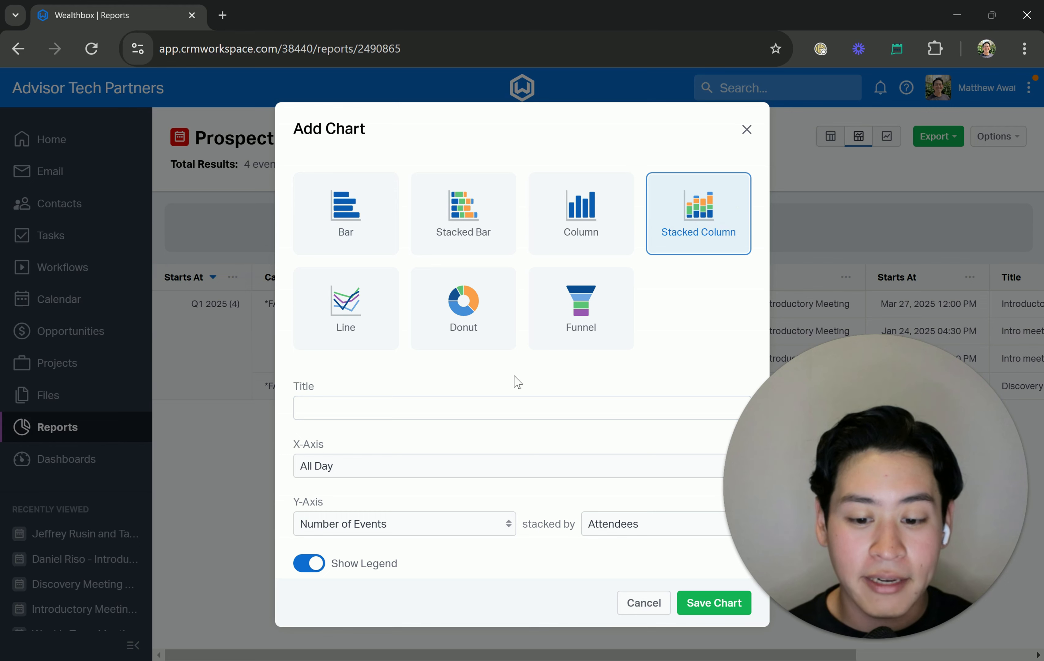
pyautogui.click(410, 416)
pyautogui.write('Pr')
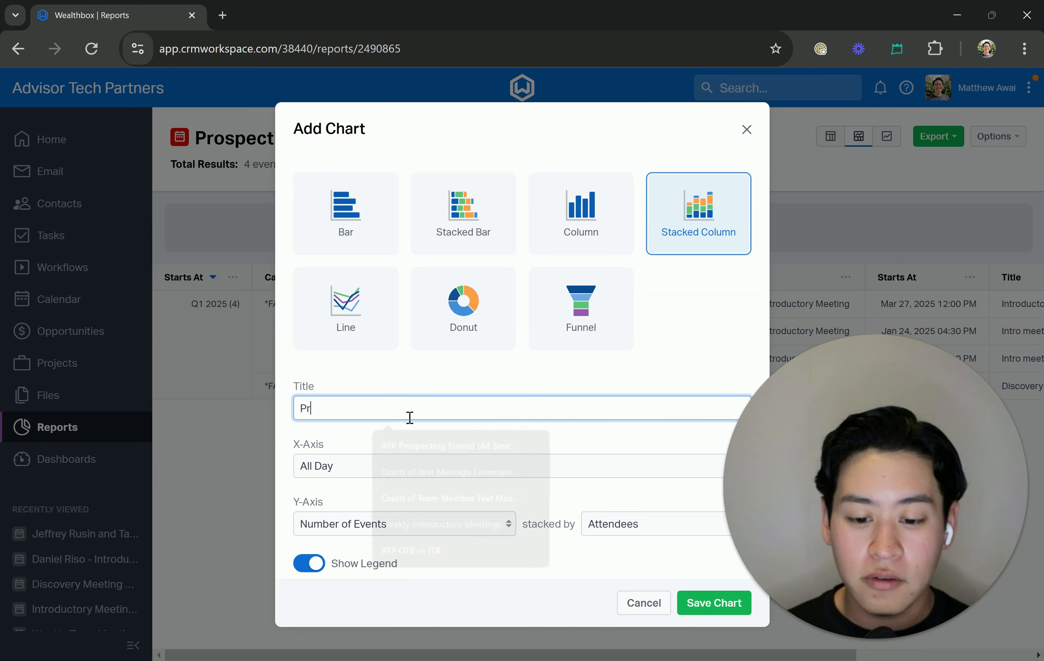
pyautogui.write('ospecting M')
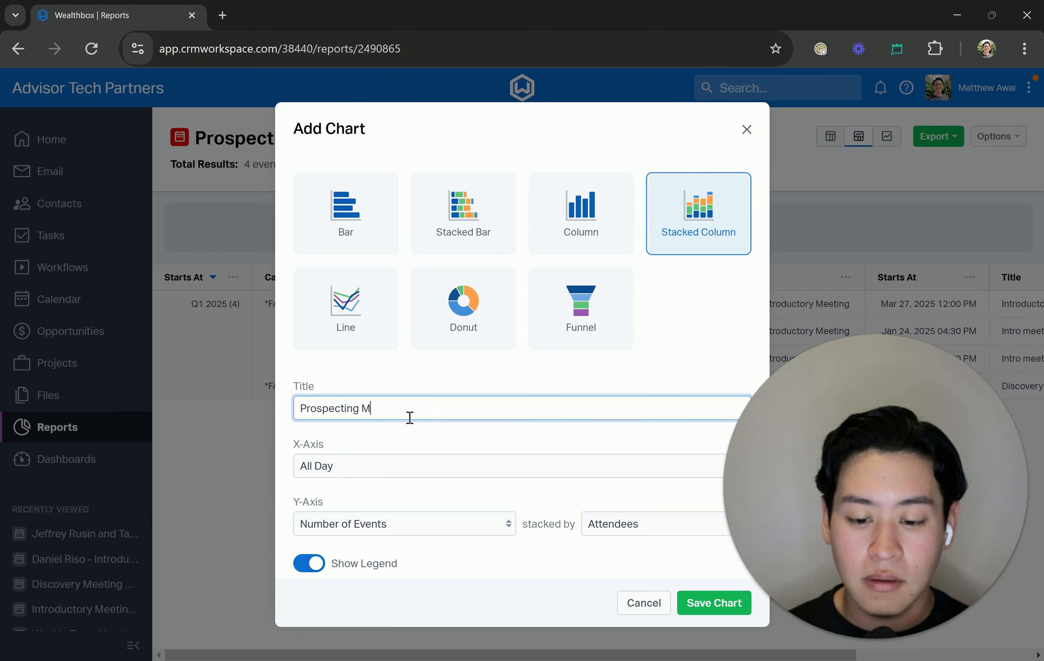
pyautogui.write('eeting Chart')
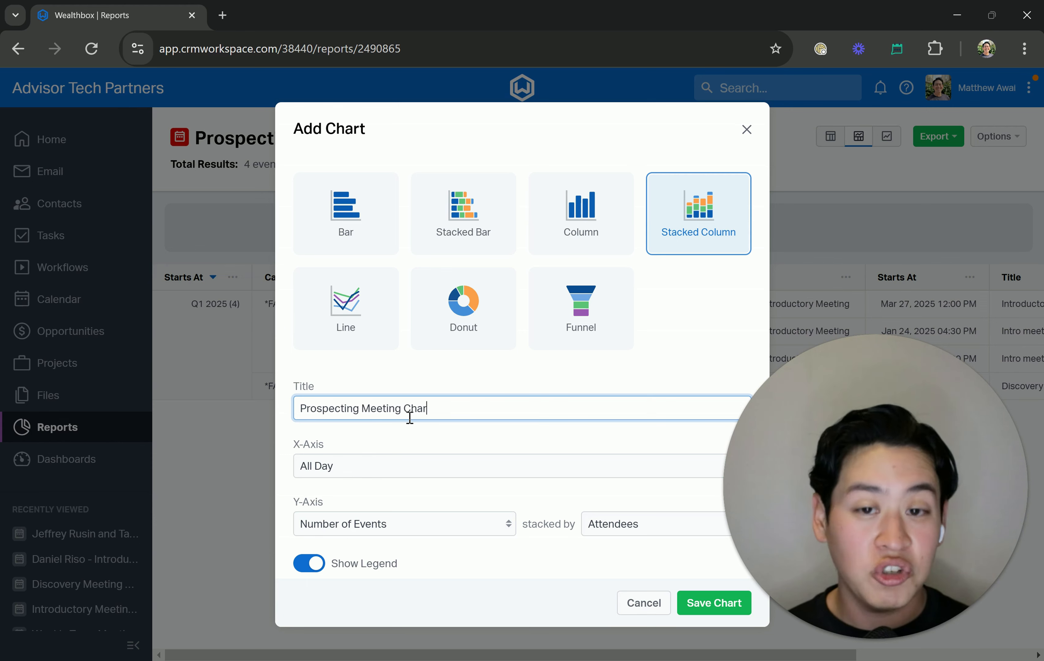
pyautogui.click(436, 443)
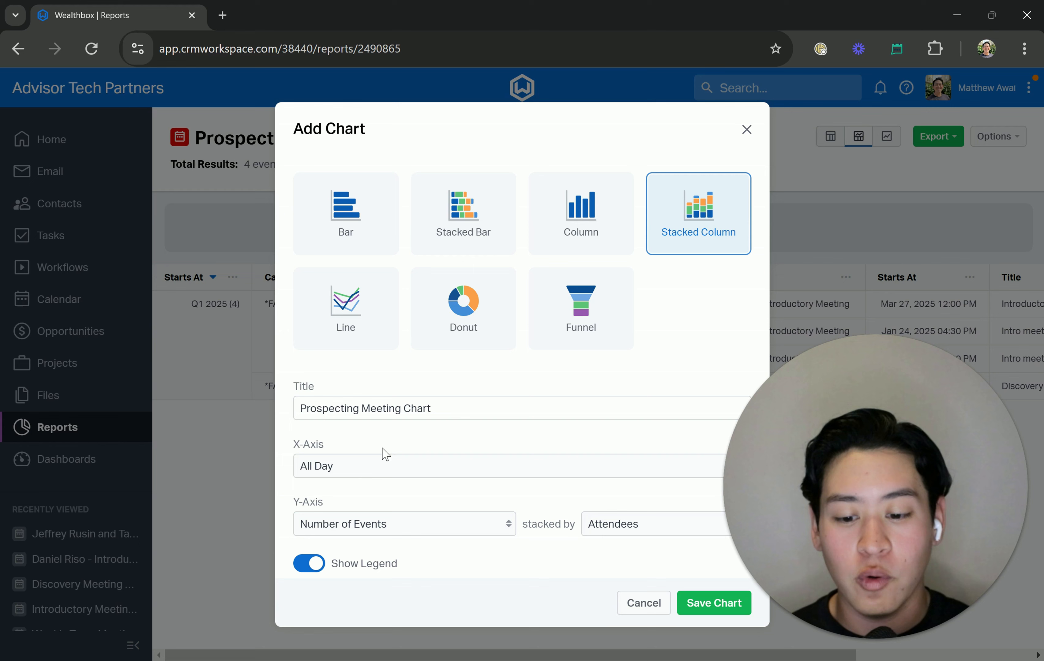
# - Set the chart's X-axis to Starts At by Quarter
pyautogui.click(362, 471)
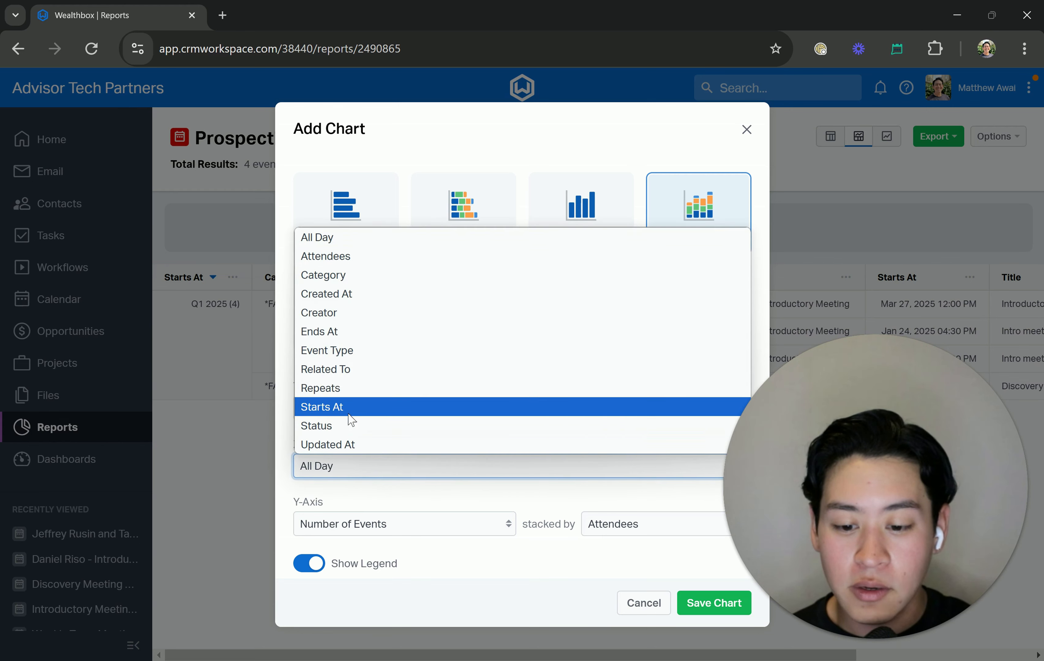
pyautogui.click(338, 408)
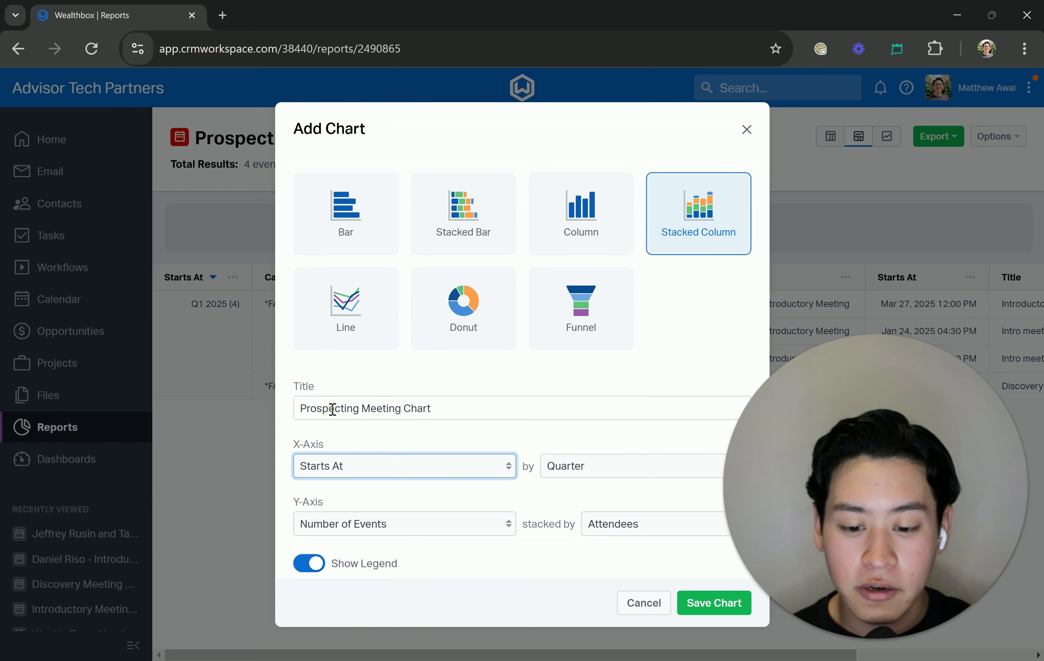
pyautogui.click(602, 476)
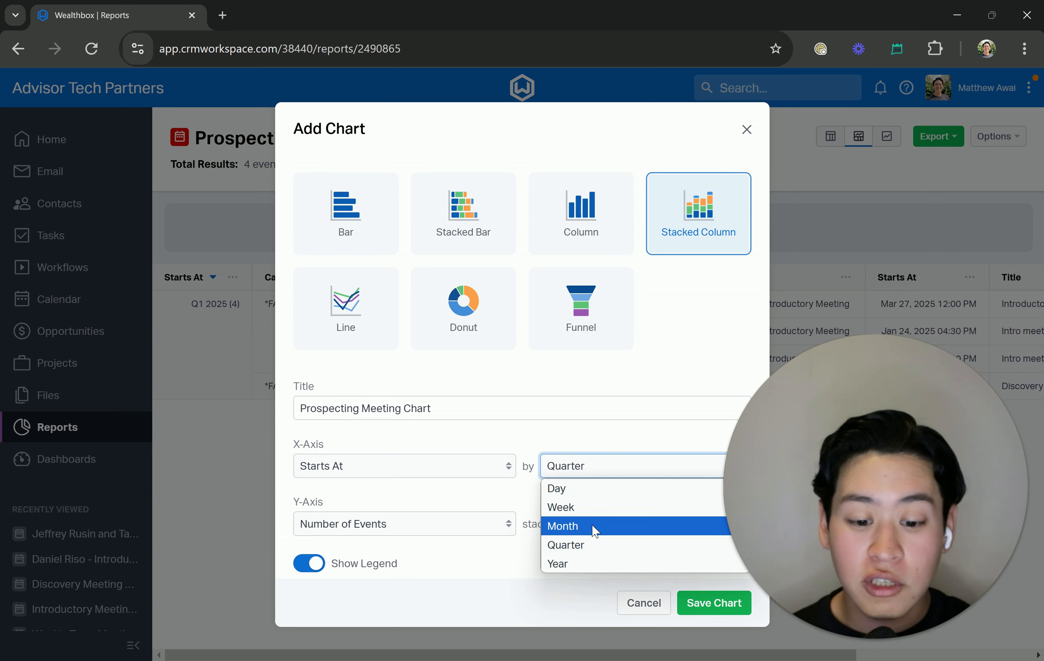
pyautogui.click(592, 545)
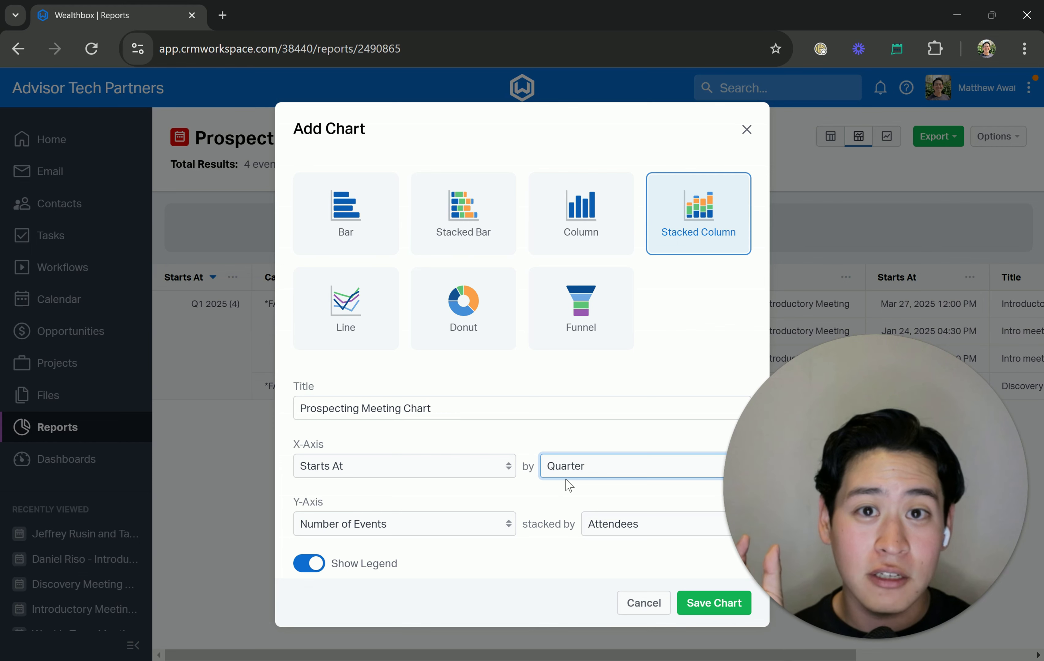
# - Set the chart's Y-axis to the count of Category and stack it by Category
pyautogui.click(389, 535)
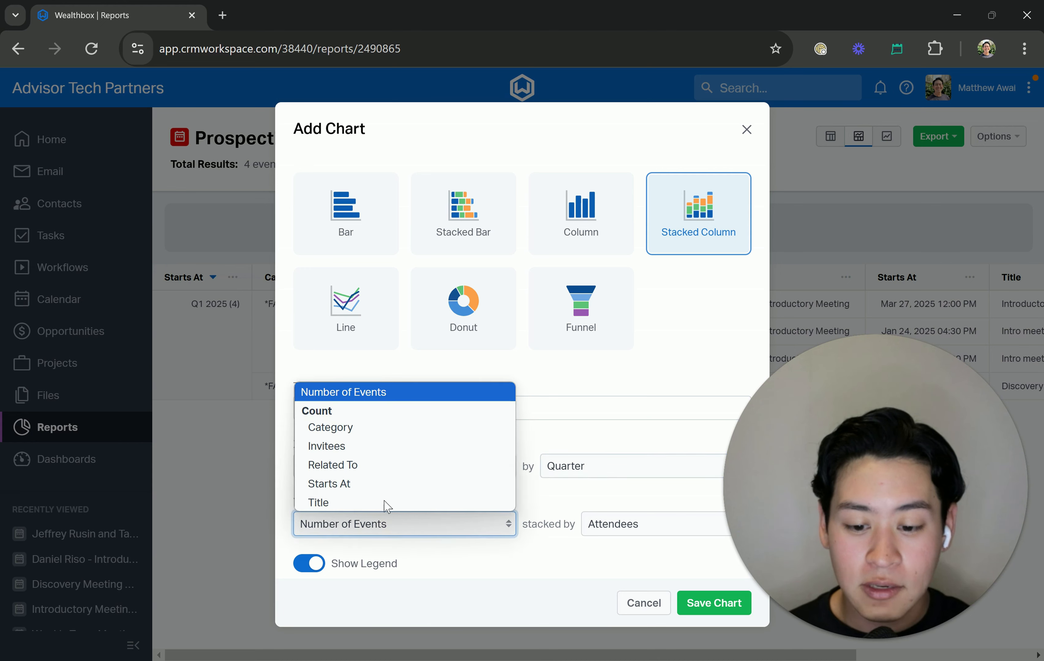
pyautogui.click(347, 427)
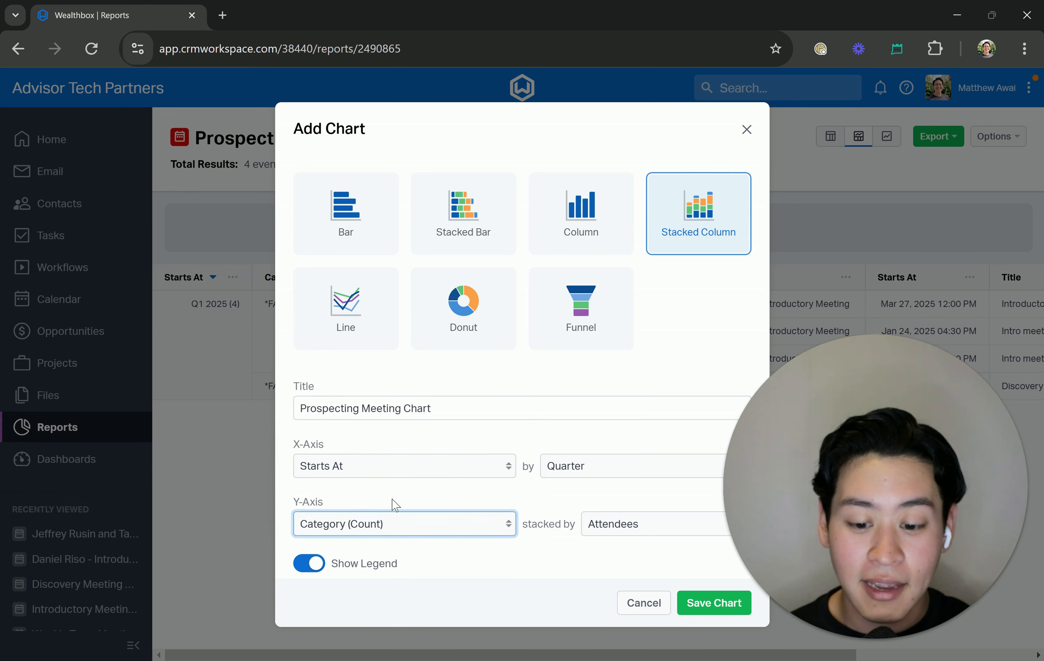
pyautogui.click(612, 536)
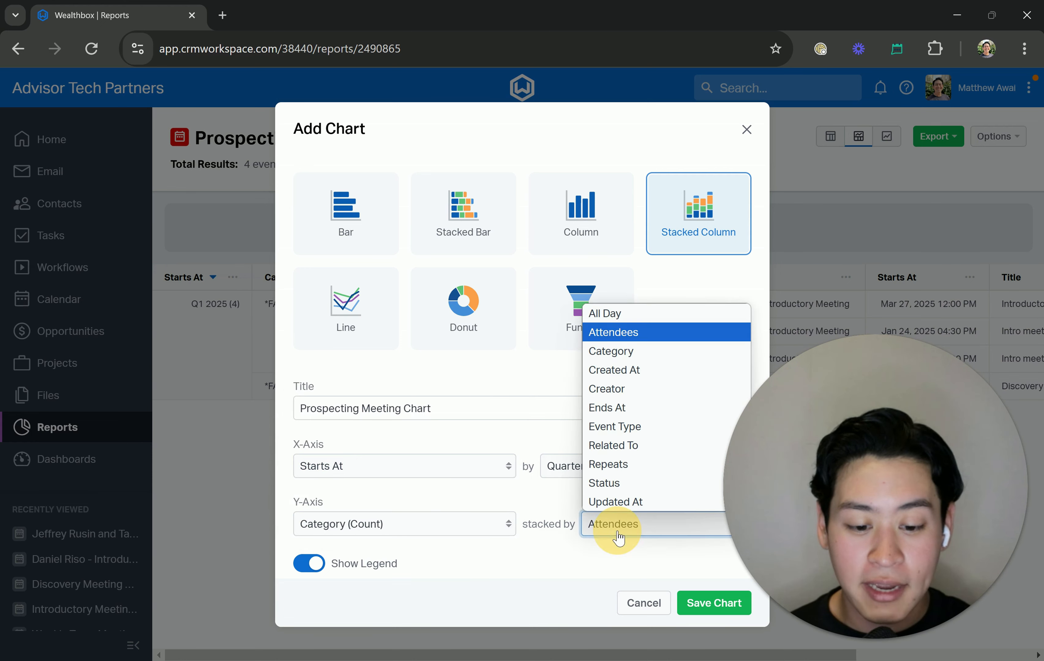
pyautogui.click(628, 350)
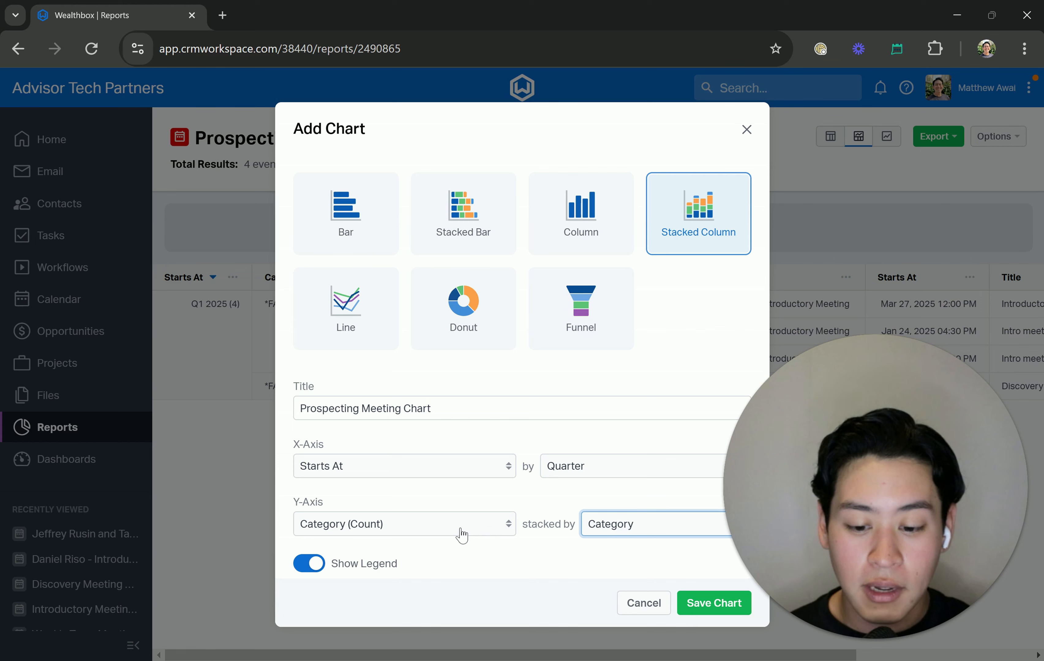
# - Change the chart's Y-axis to Number of Events, save the chart and inspect its column segments
pyautogui.click(308, 503)
pyautogui.doubleClick(308, 504)
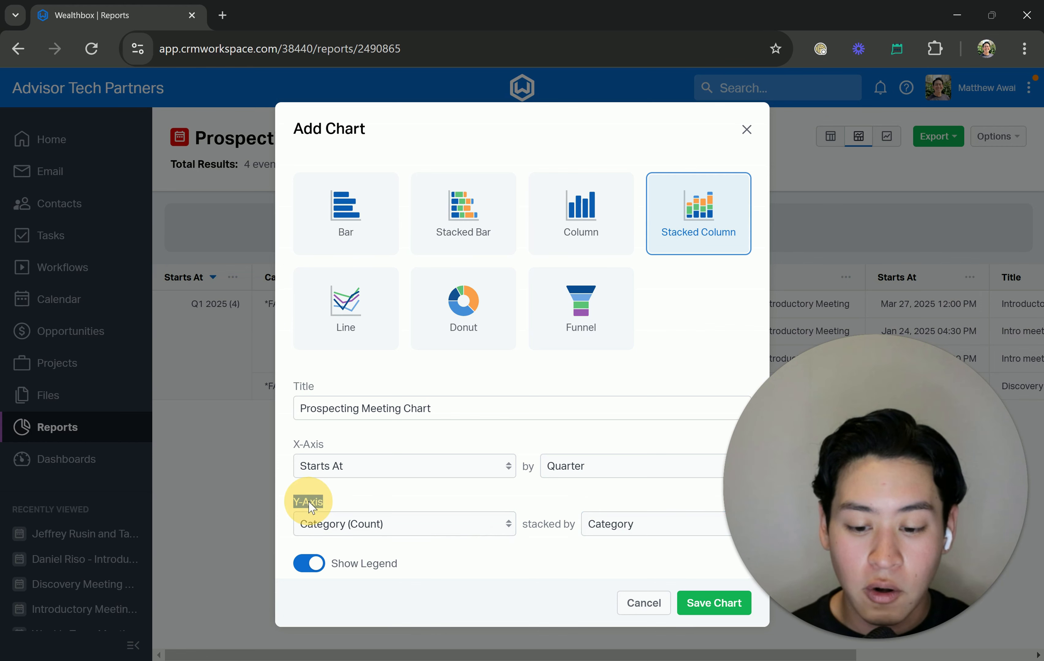
pyautogui.click(326, 529)
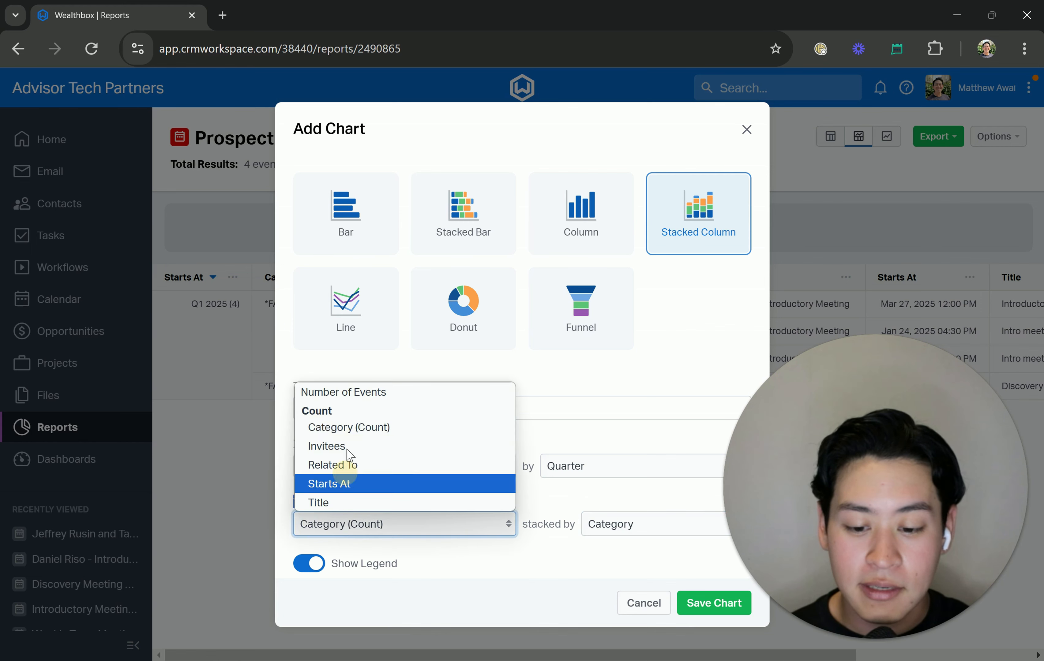
pyautogui.click(345, 399)
pyautogui.click(534, 526)
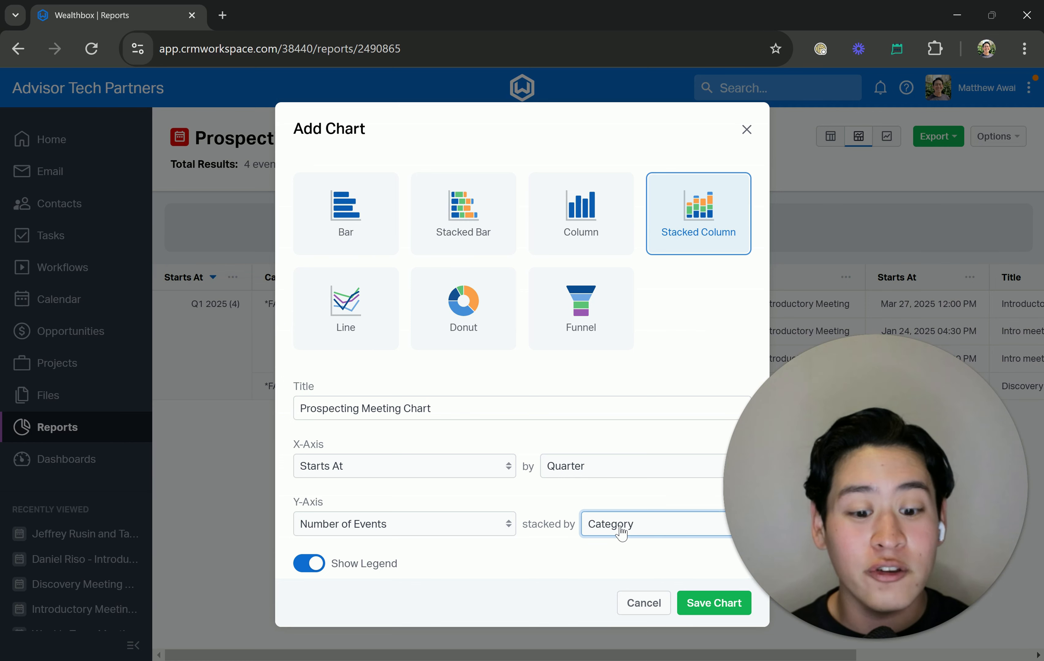
pyautogui.click(704, 605)
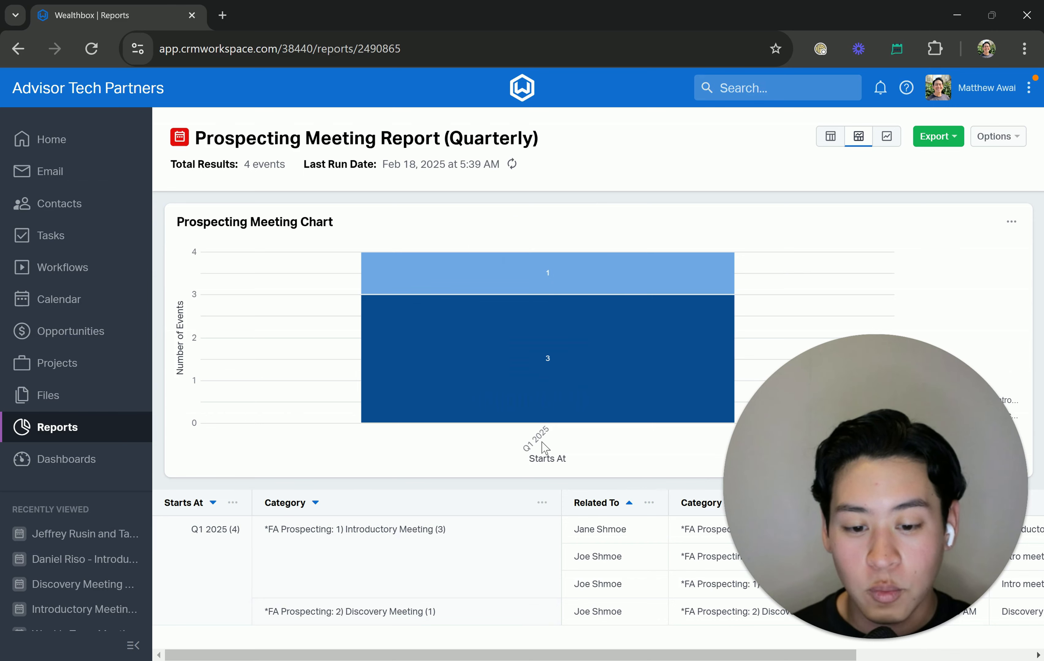
pyautogui.moveTo(551, 375)
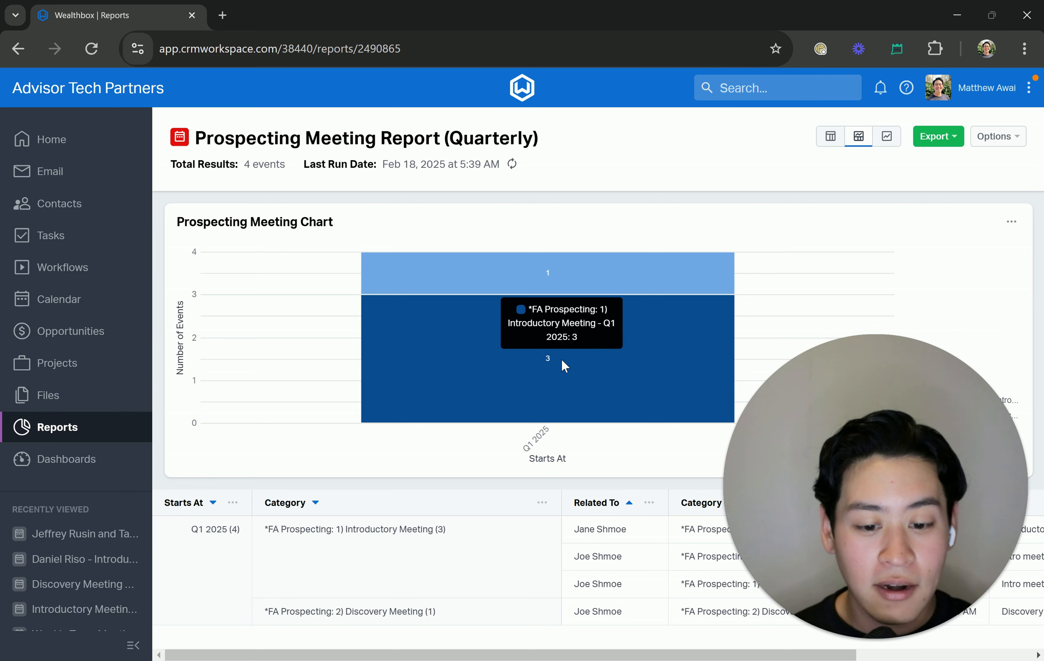
pyautogui.moveTo(547, 272)
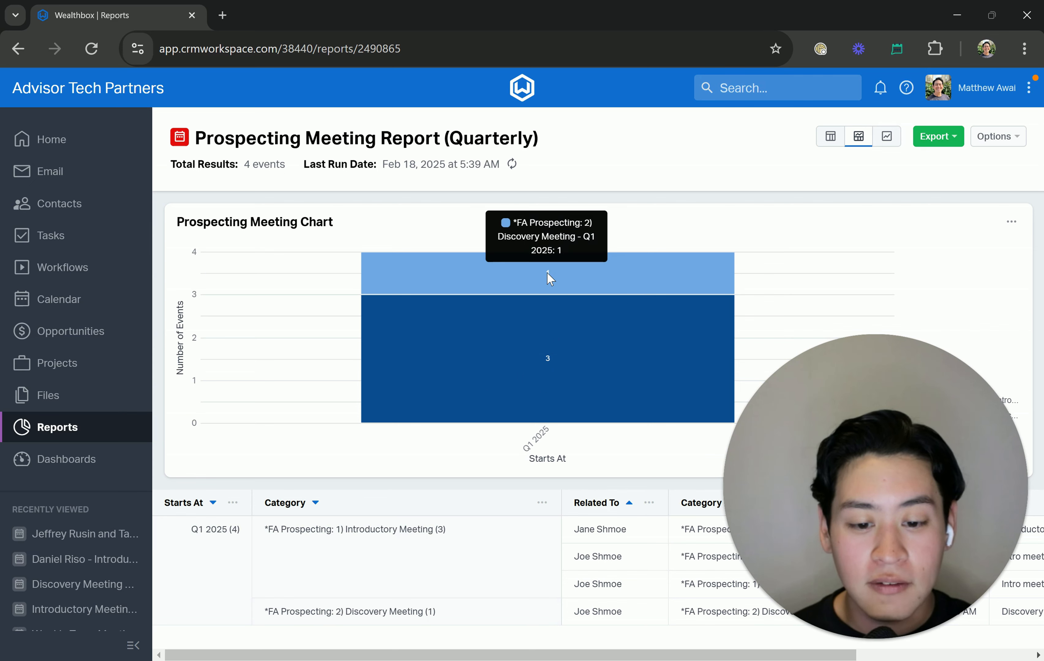